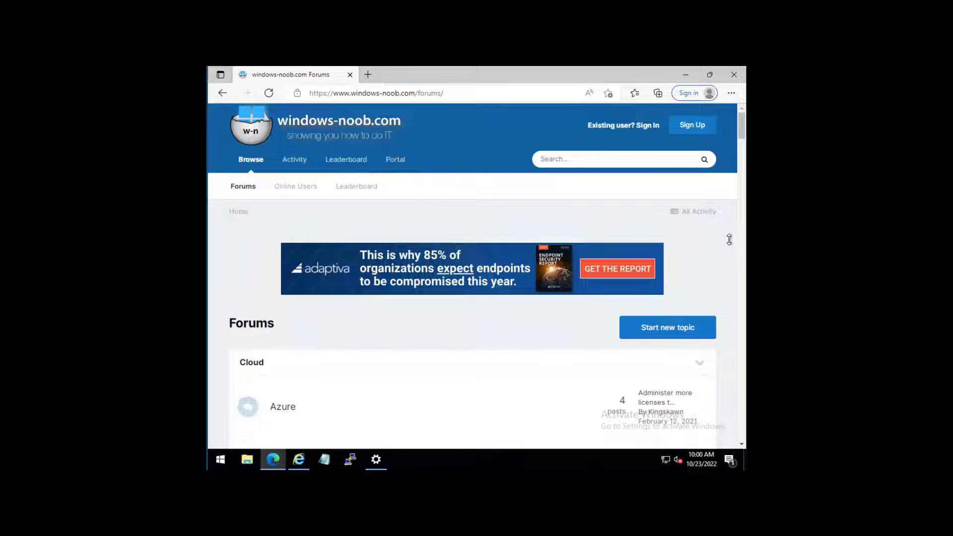
- Go from the windows-noob.com PKI forum to the 'How can I configure PKI in a lab… Part 1' topic
scroll(477, 275, "down", 20)
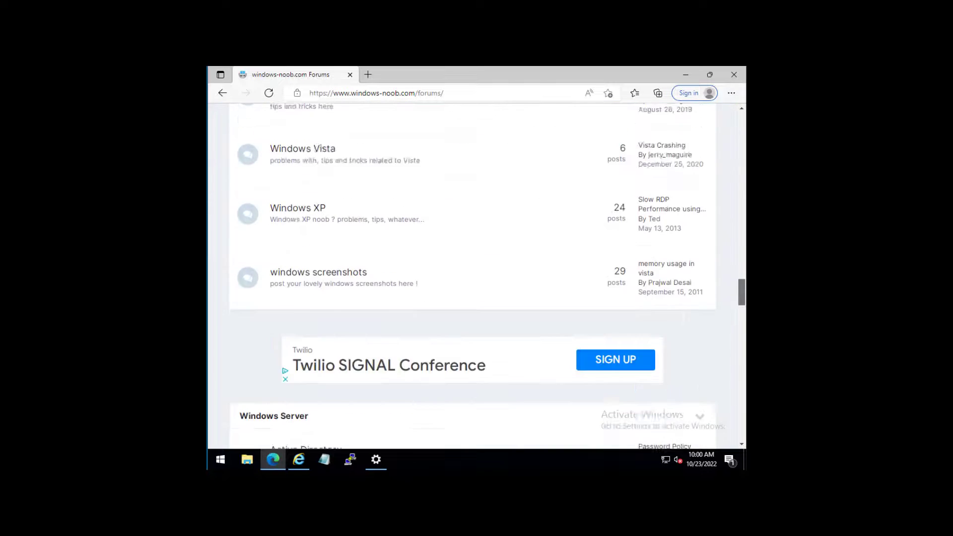
scroll(476, 276, "down", 15)
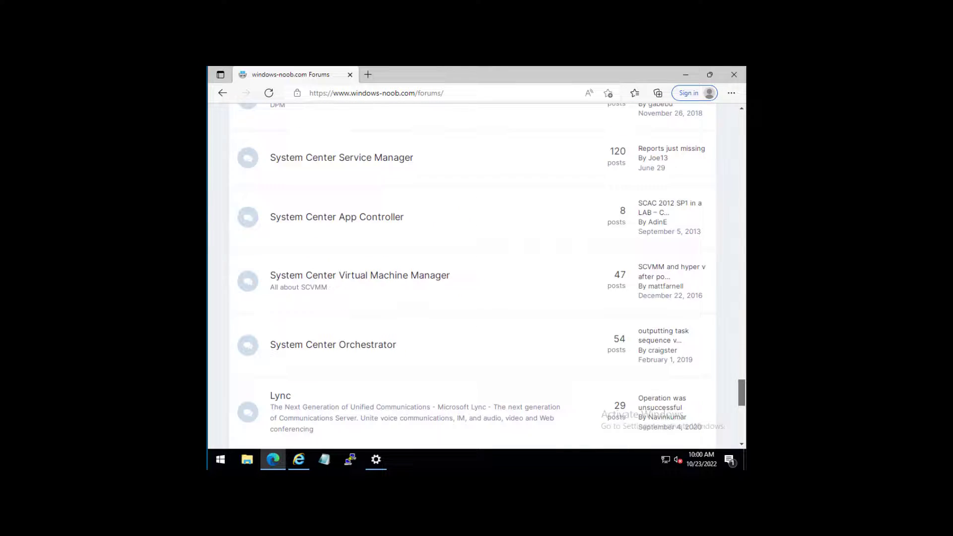
scroll(476, 275, "down", 5)
scroll(476, 276, "up", 10)
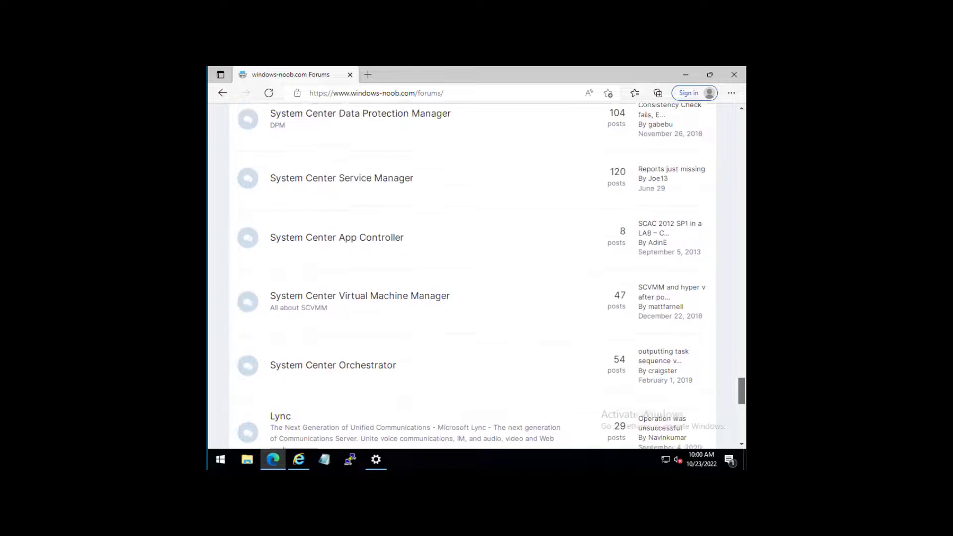
scroll(623, 327, "up", 10)
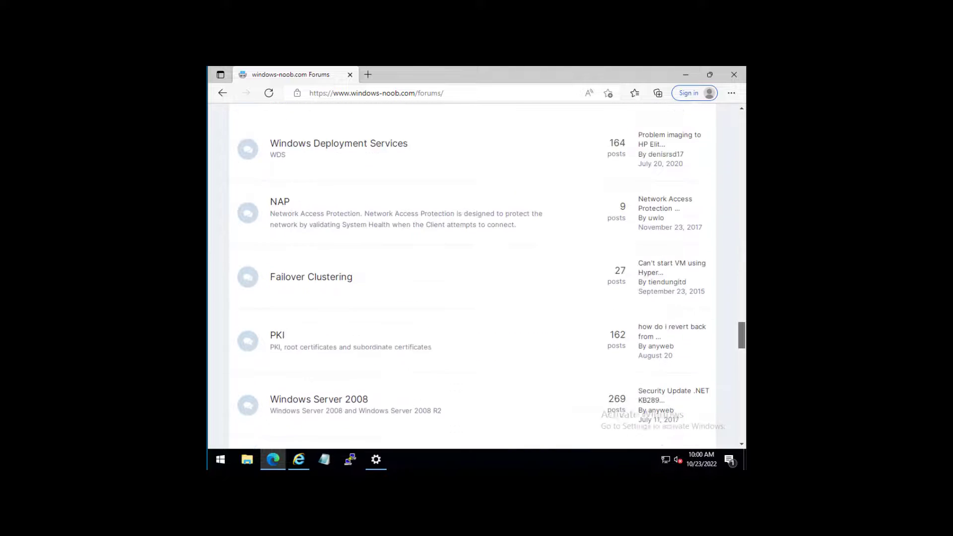
left_click(276, 333)
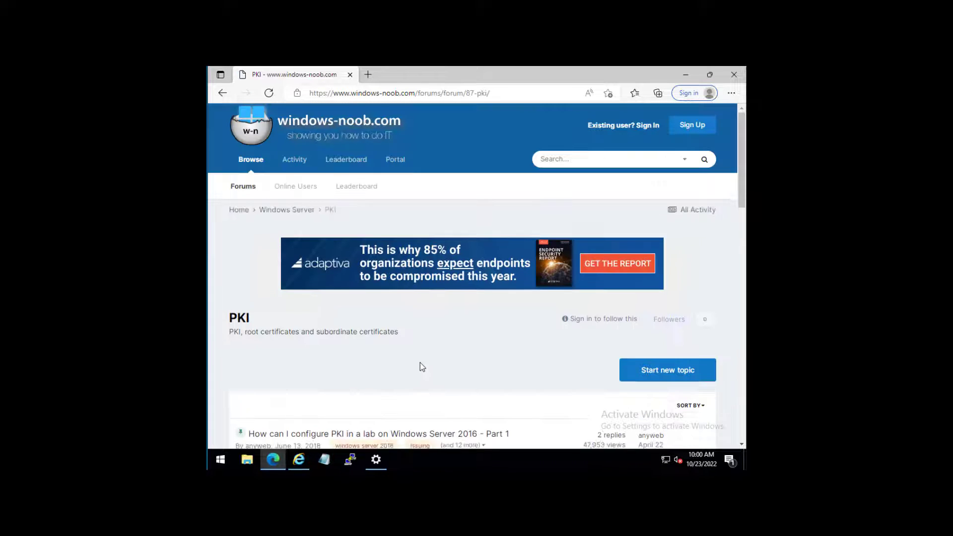
scroll(347, 371, "down", 1)
scroll(347, 371, "down", 3)
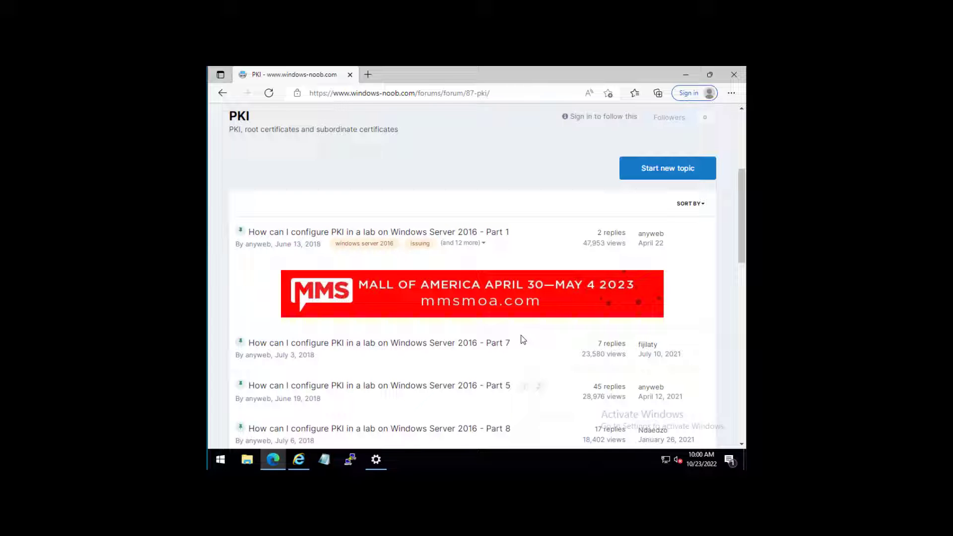
left_click(355, 235)
scroll(382, 338, "down", 9)
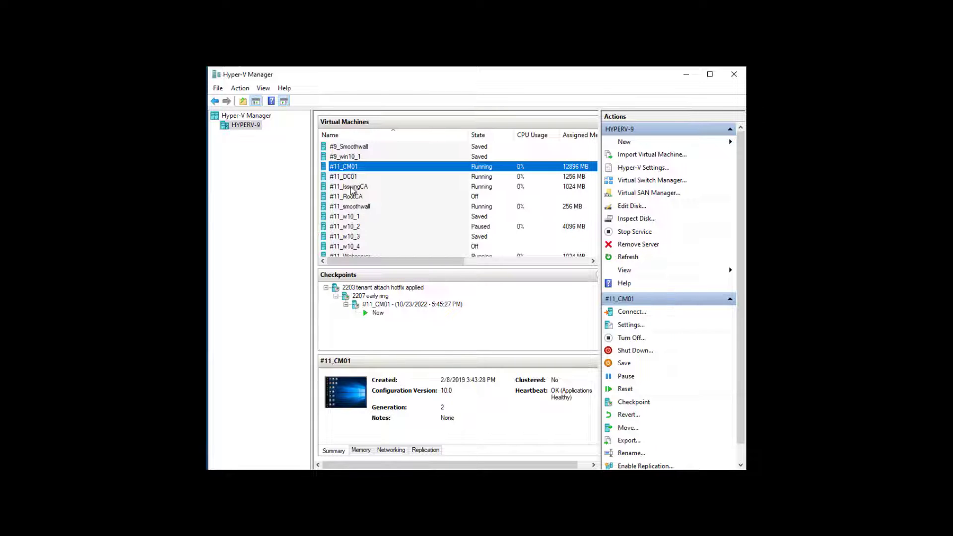
- Scroll the lab VM list in Hyper-V Manager before moving to the server desktop
scroll(397, 167, "up", 5)
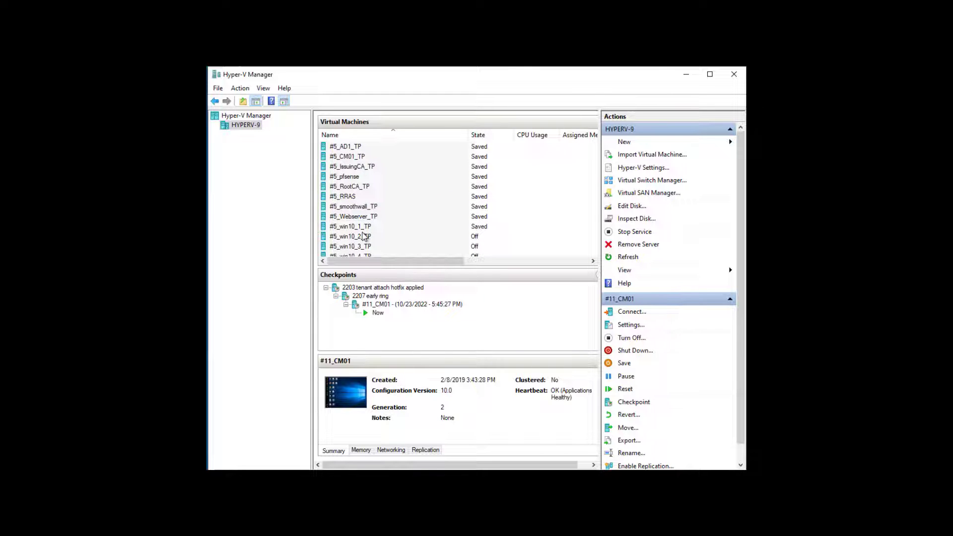
scroll(370, 183, "down", 5)
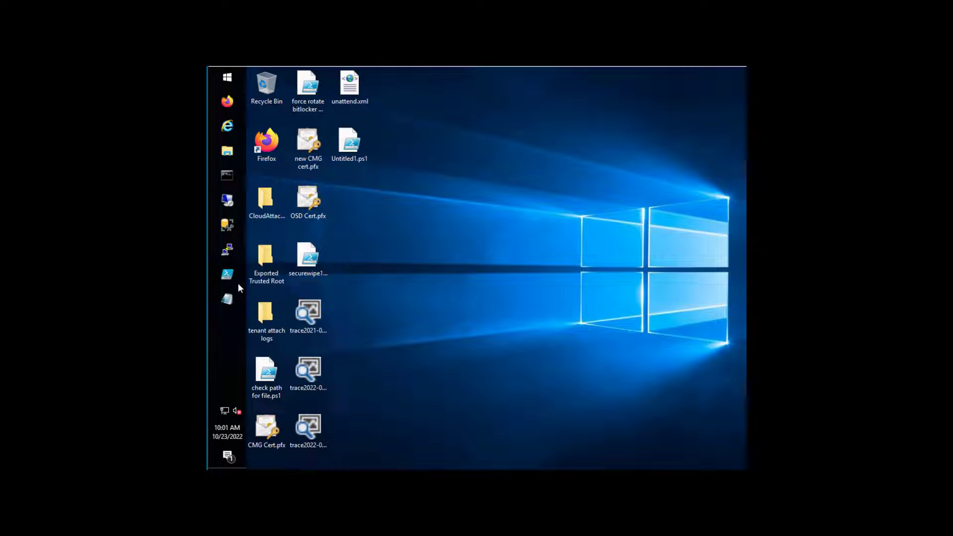
- Open a new File Explorer window and browse to New Volume (D:)
left_click(228, 151)
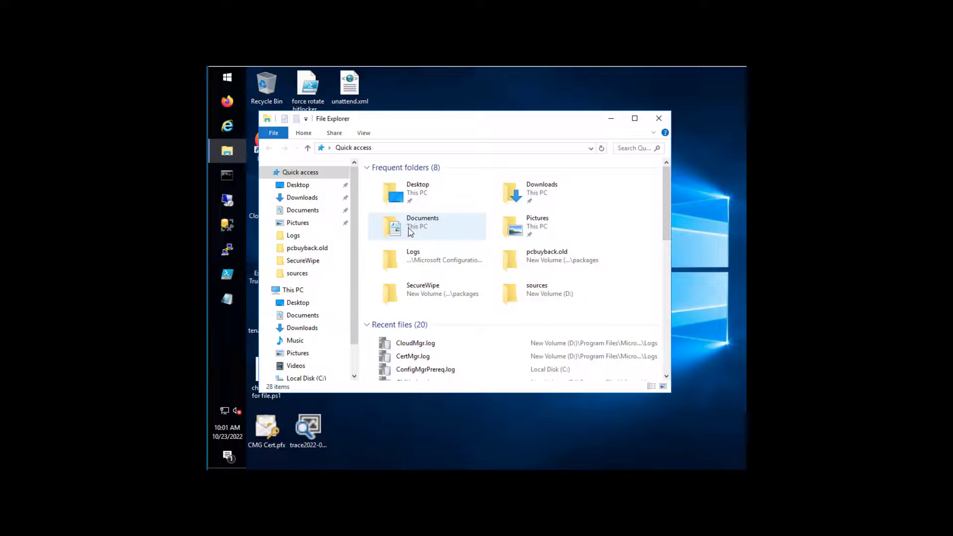
left_click(314, 378)
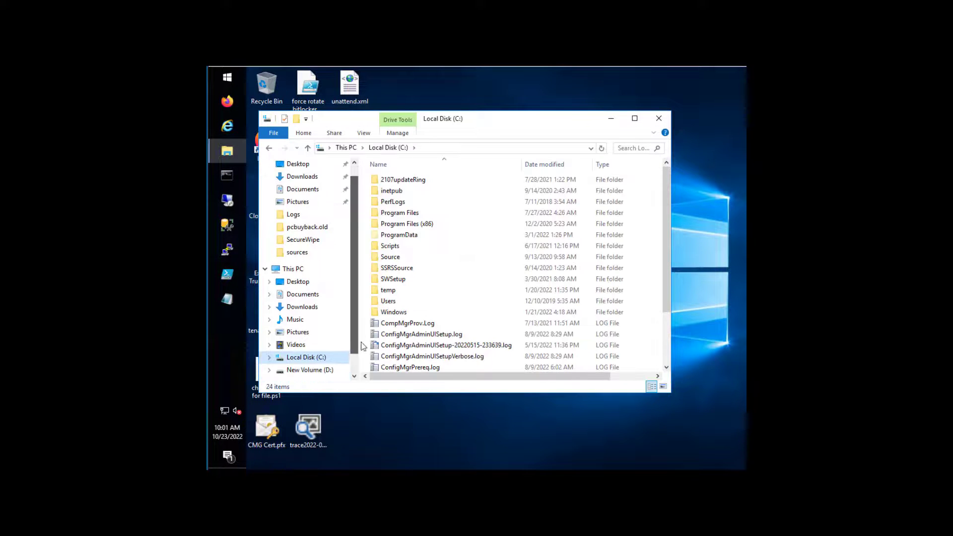
scroll(311, 341, "down", 1)
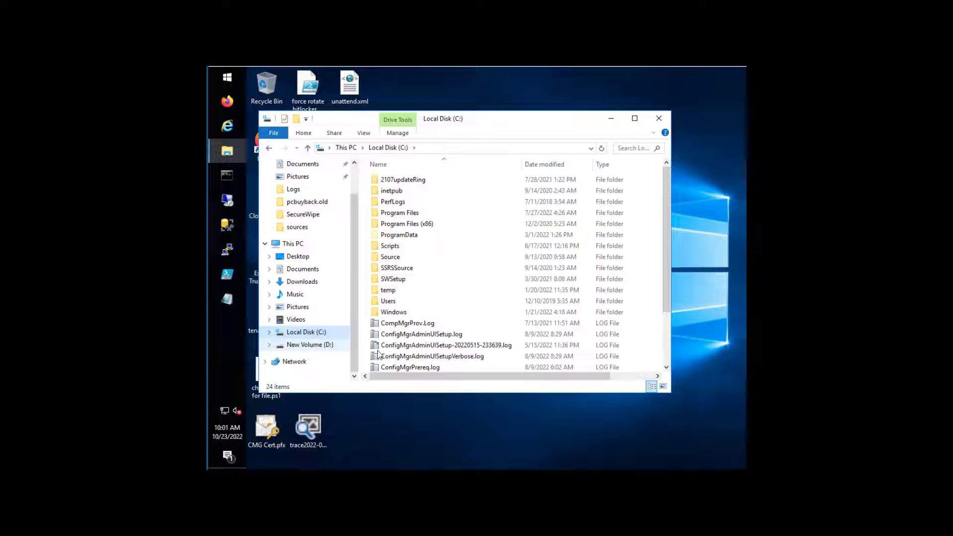
scroll(392, 348, "down", 3)
scroll(302, 347, "up", 1)
left_click(300, 356)
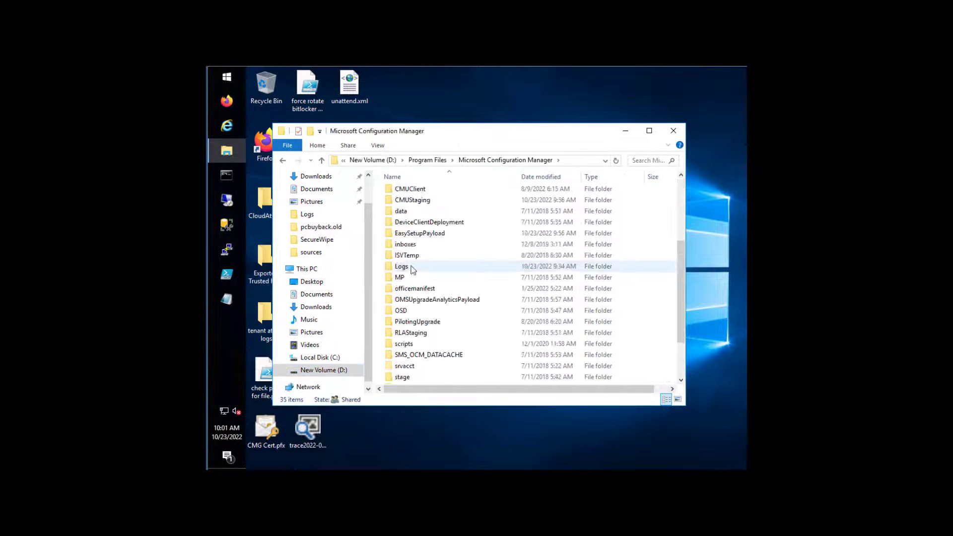
- Open the Microsoft Configuration Manager Logs folder and scroll down to SMSPXE.log
double_click(407, 266)
left_click(419, 314)
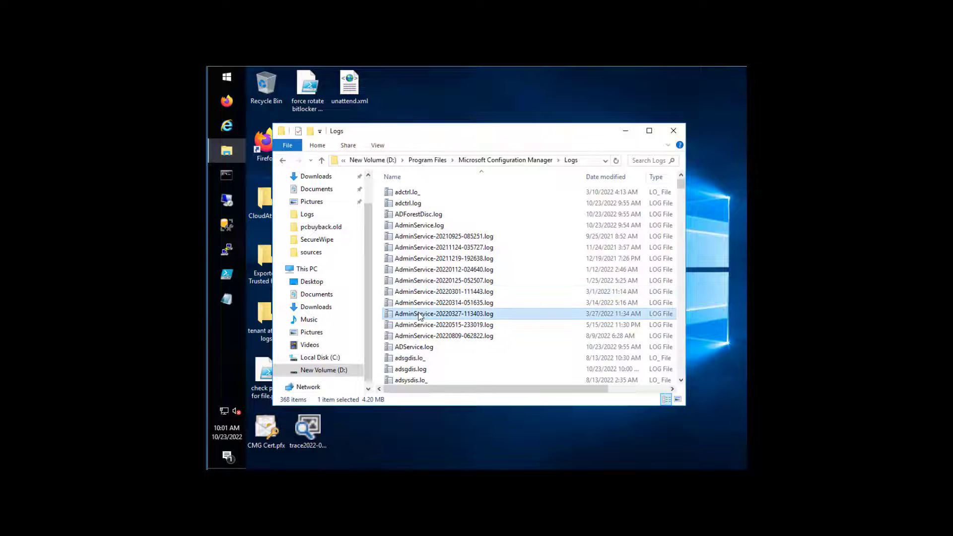
scroll(419, 315, "down", 15)
left_click(455, 337)
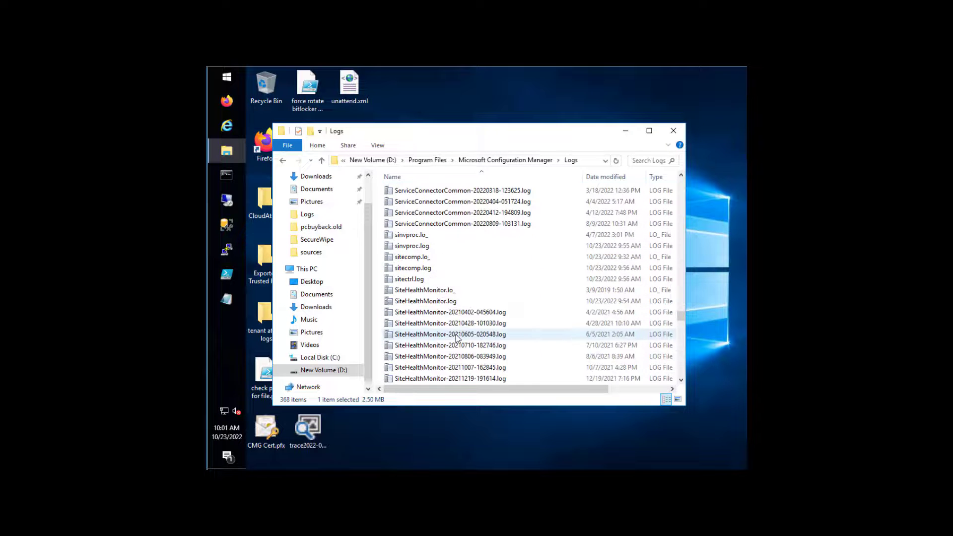
scroll(454, 338, "down", 7)
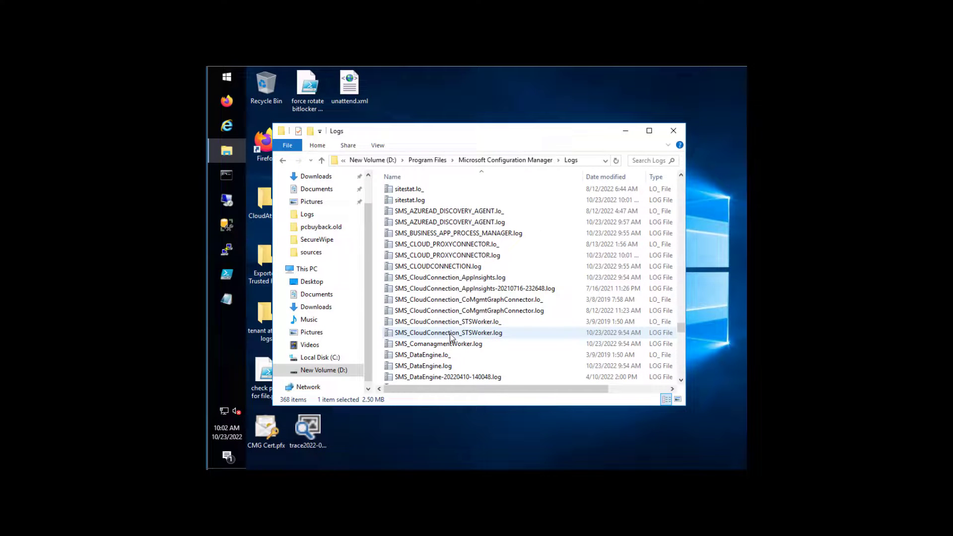
scroll(450, 337, "down", 15)
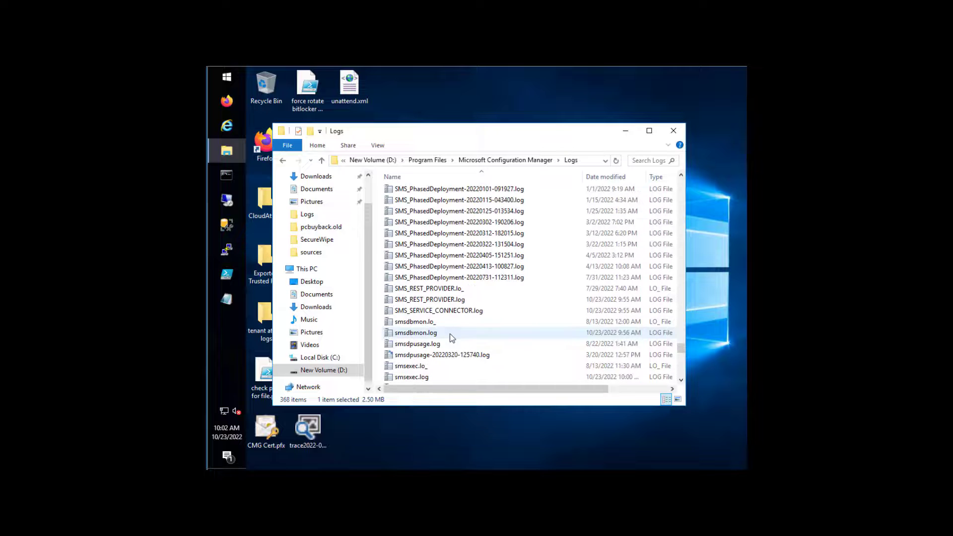
scroll(431, 353, "up", 1)
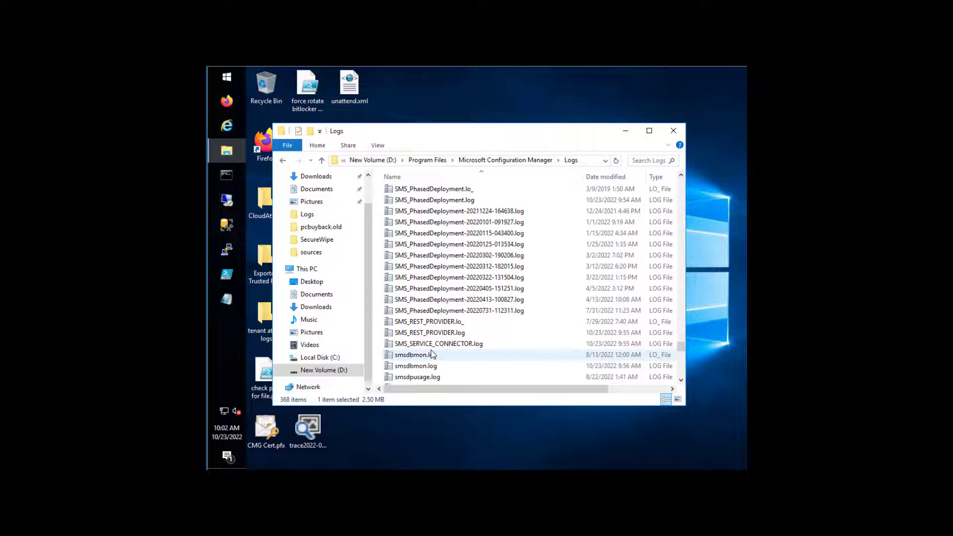
scroll(432, 353, "up", 3)
scroll(433, 354, "down", 6)
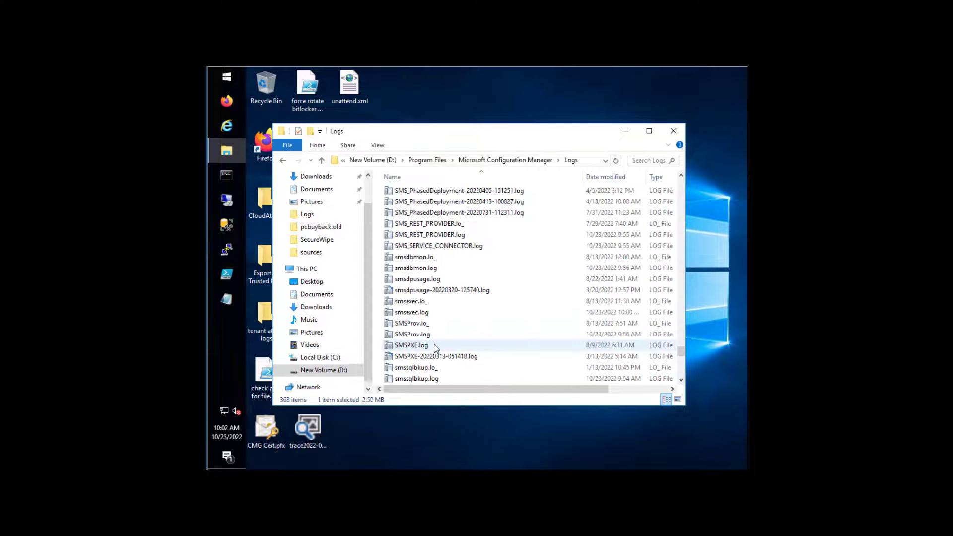
- Open SMSPXE.log in CMTrace, enlarge the window, and highlight the CERT_REV_FAILED message
double_click(497, 346)
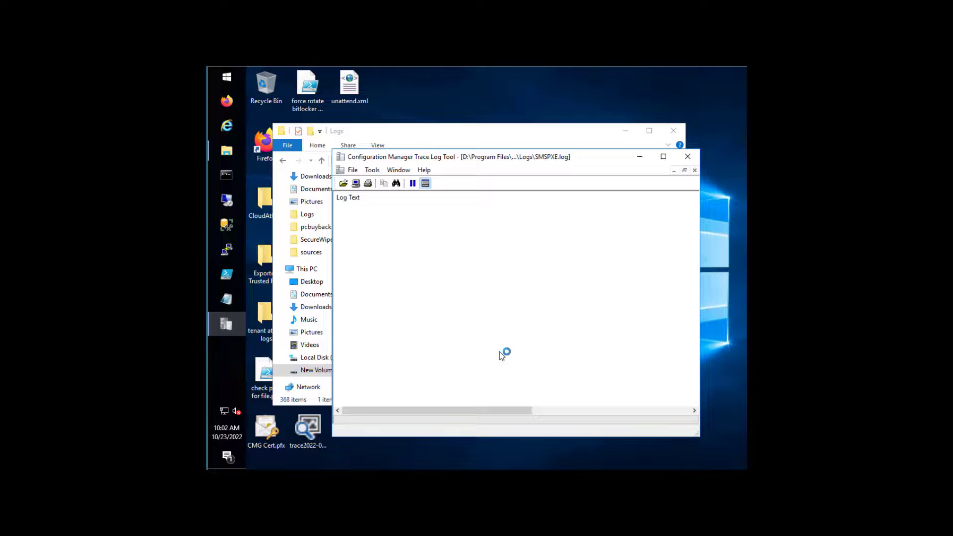
double_click(530, 158)
left_click(343, 164)
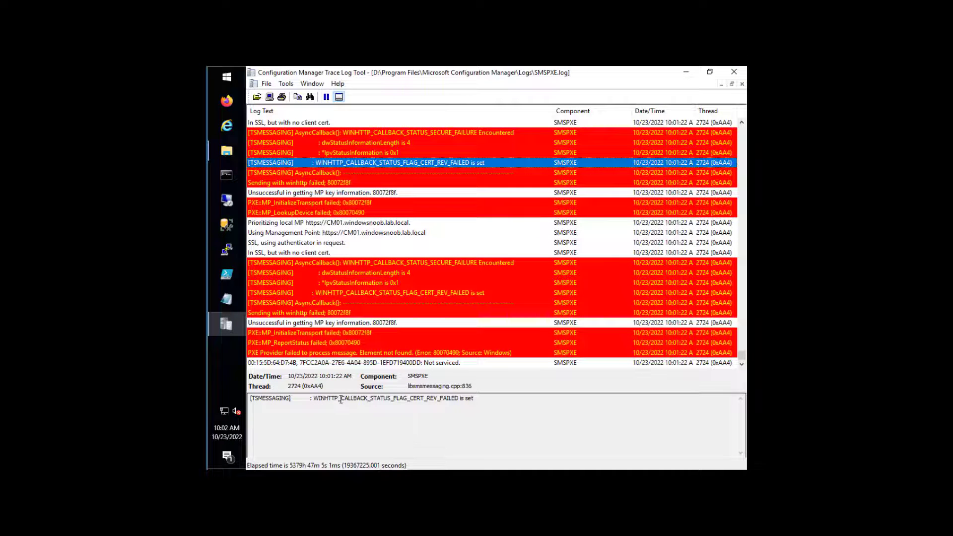
left_click_drag(340, 400, 457, 400)
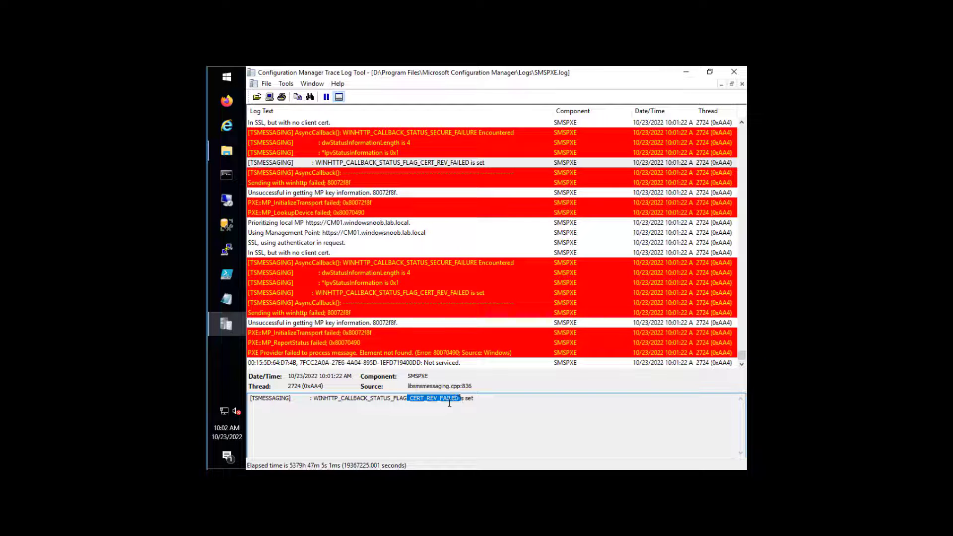
- Read the MP_InitializeTransport, certificate revocation and SECURE_FAILURE error entries
left_click(361, 334)
left_click(426, 294)
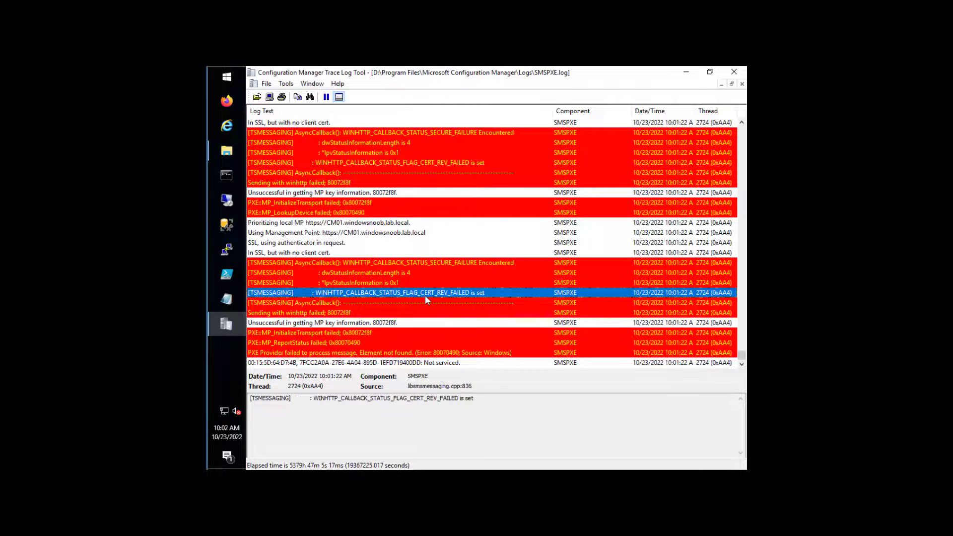
left_click(395, 282)
left_click(417, 263)
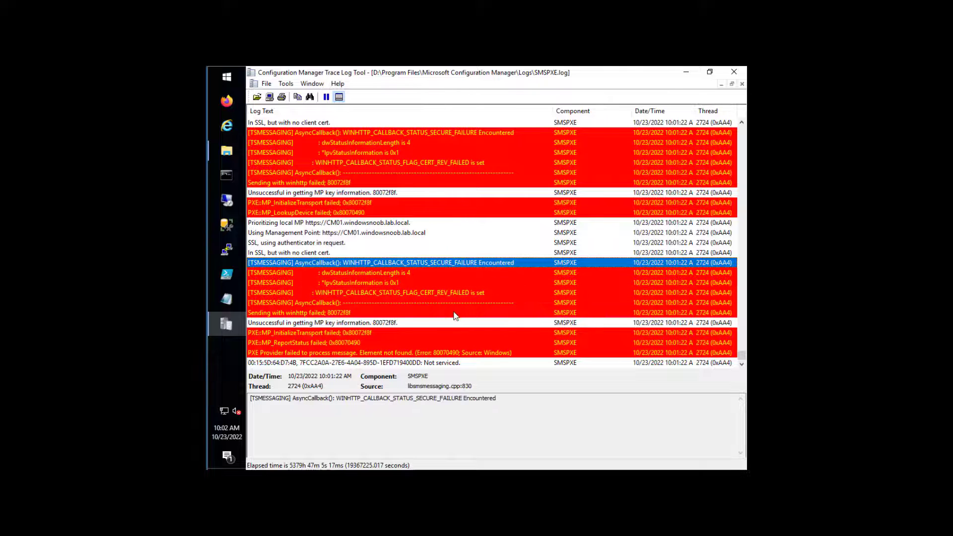
scroll(491, 323, "up", 2)
scroll(491, 323, "up", 6)
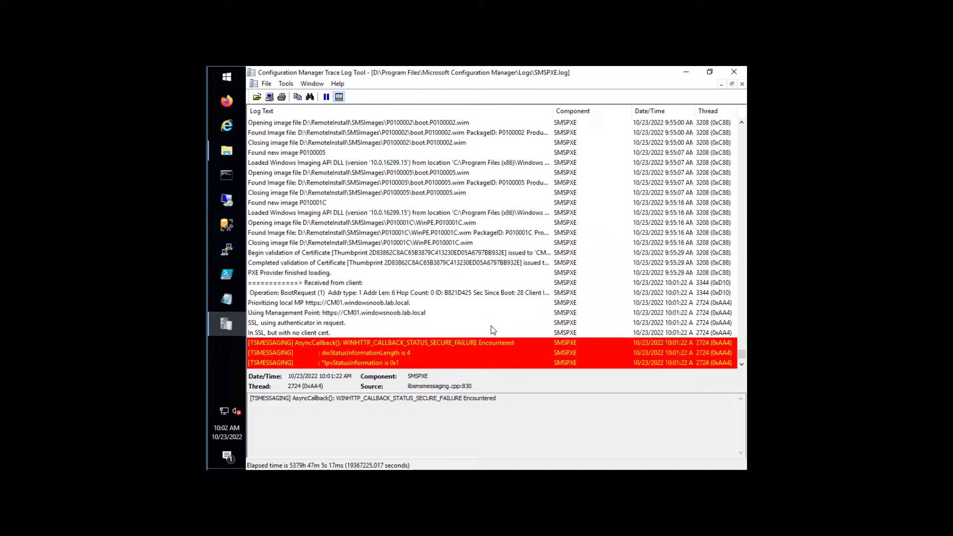
scroll(493, 323, "down", 8)
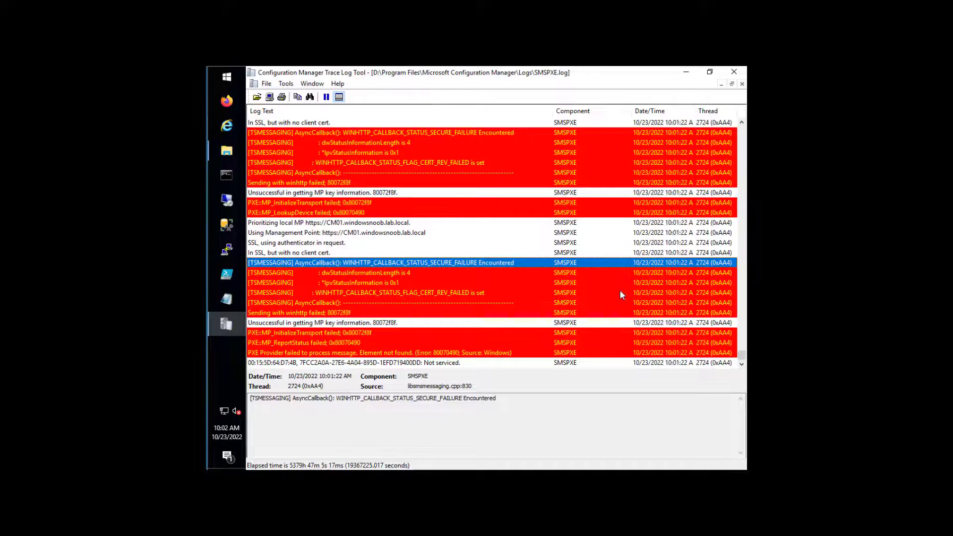
- Scroll back through the log to review earlier certificate validation entries
scroll(611, 288, "up", 10)
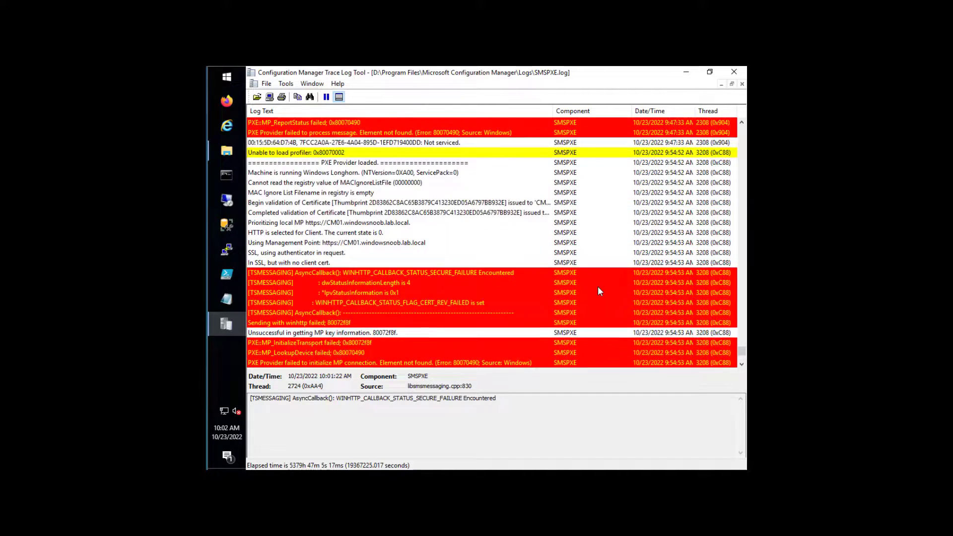
scroll(599, 292, "up", 10)
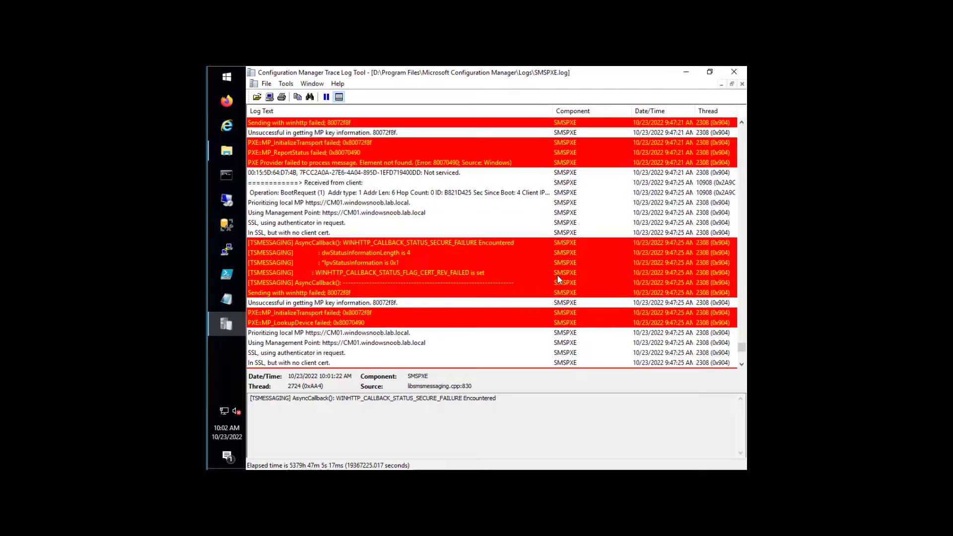
scroll(558, 279, "up", 8)
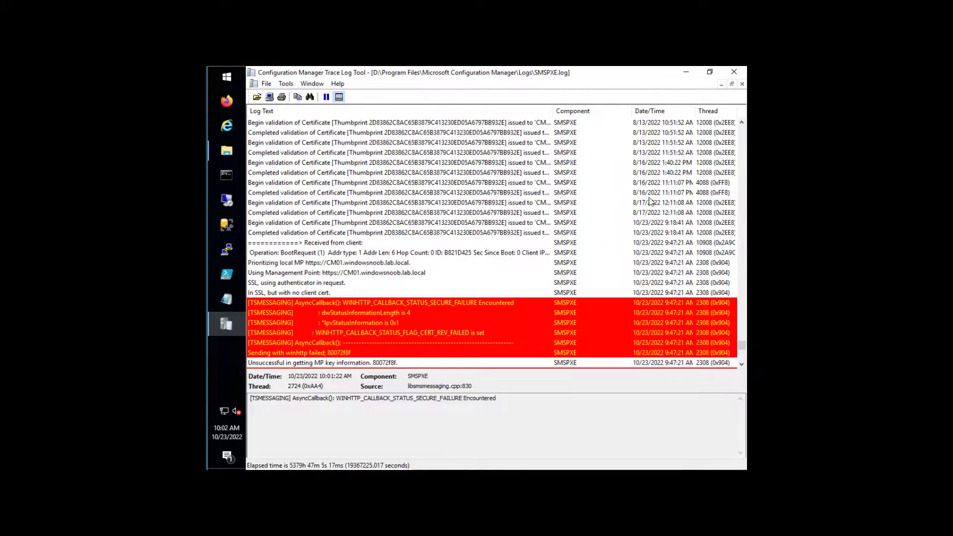
left_click(607, 213)
scroll(424, 255, "down", 10)
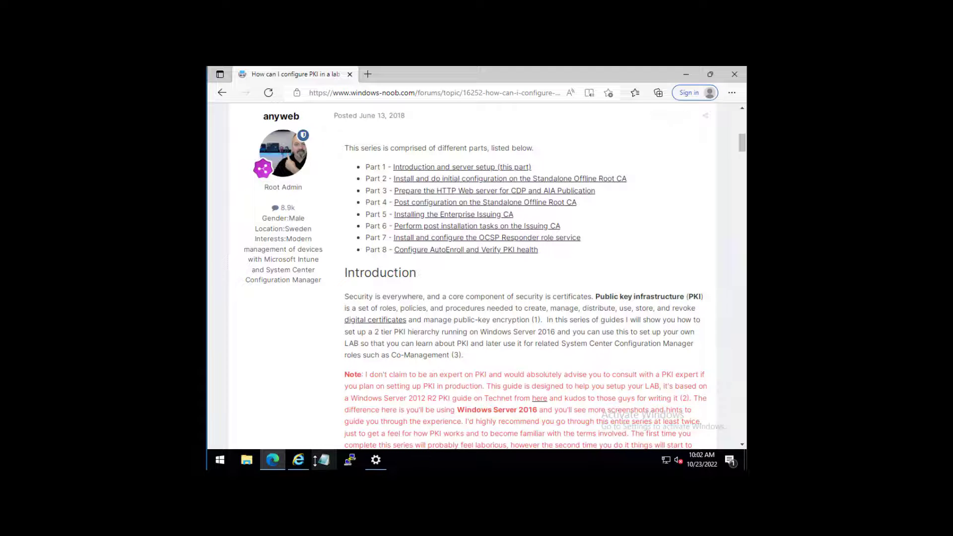
- Launch pkiview.msc and select windows noob Issuing CA under windows noob Root CA
right_click(220, 460)
left_click(246, 408)
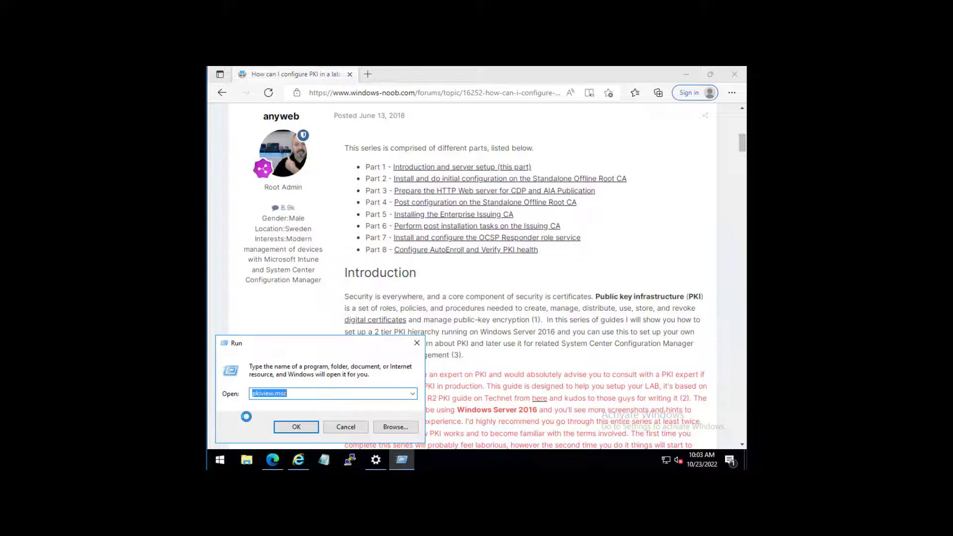
key("Return")
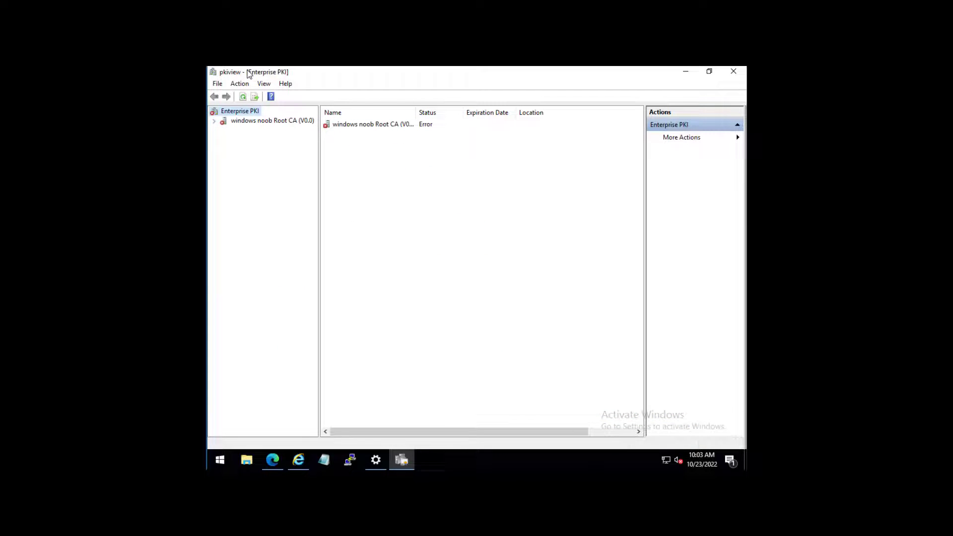
double_click(239, 122)
left_click(253, 129)
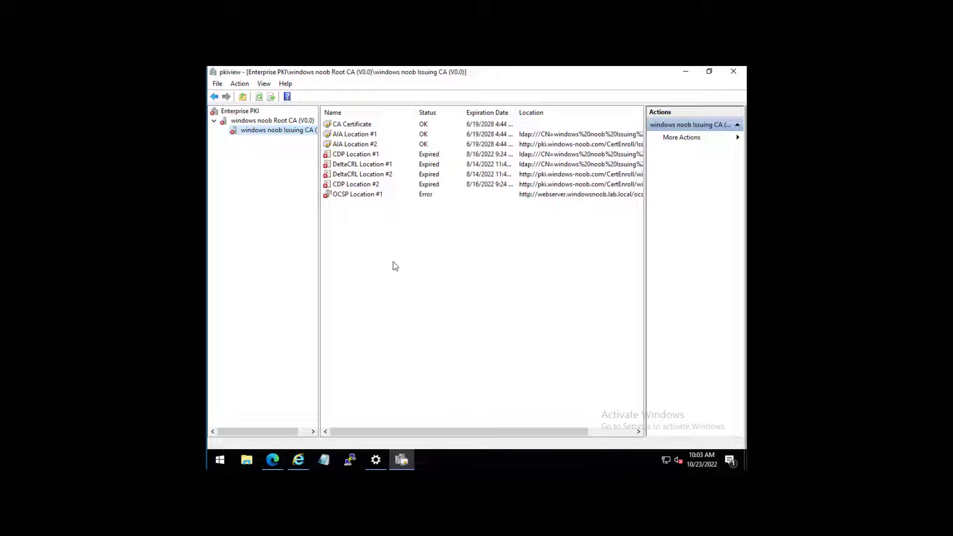
- Inspect the expired CDP Location #1 and the OCSP Location #1 error, widening the tree pane
left_click(374, 153)
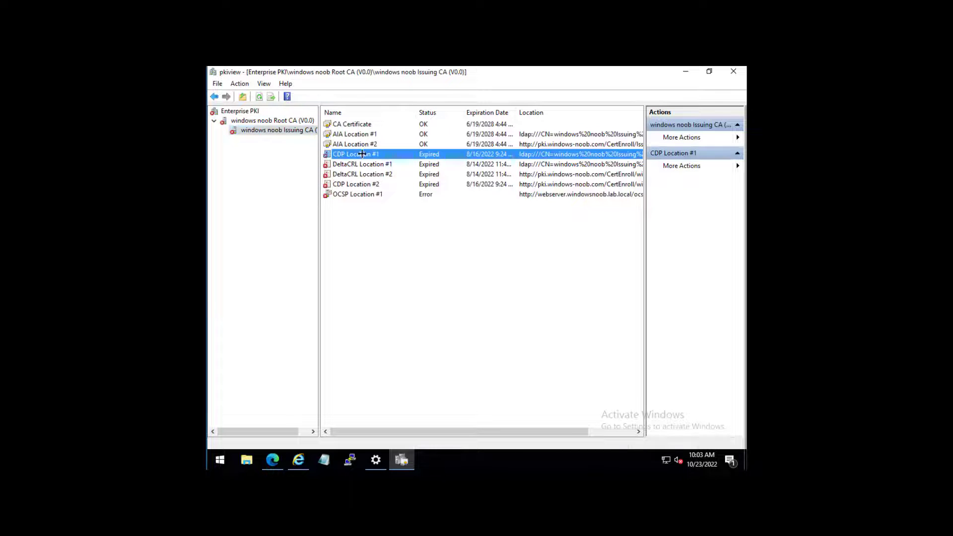
left_click_drag(316, 132, 336, 131)
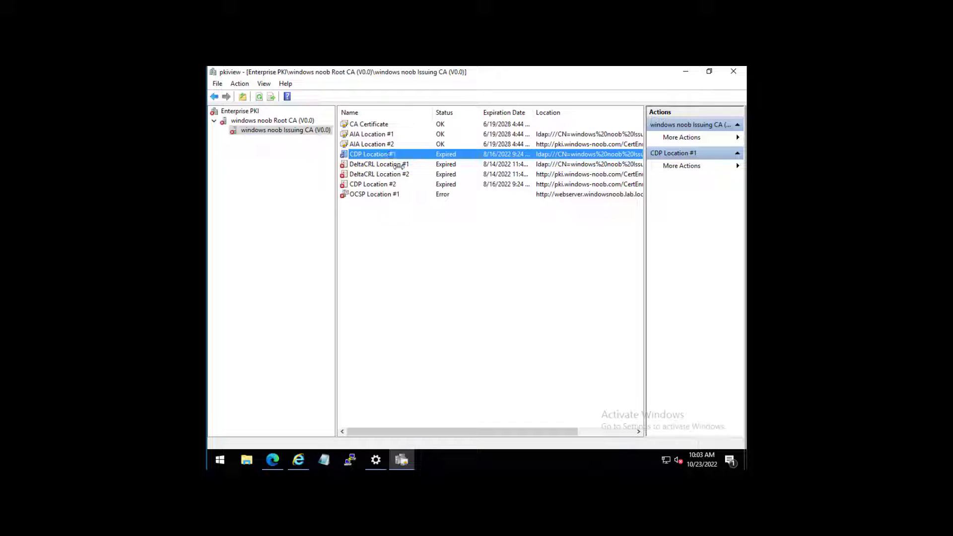
left_click(377, 194)
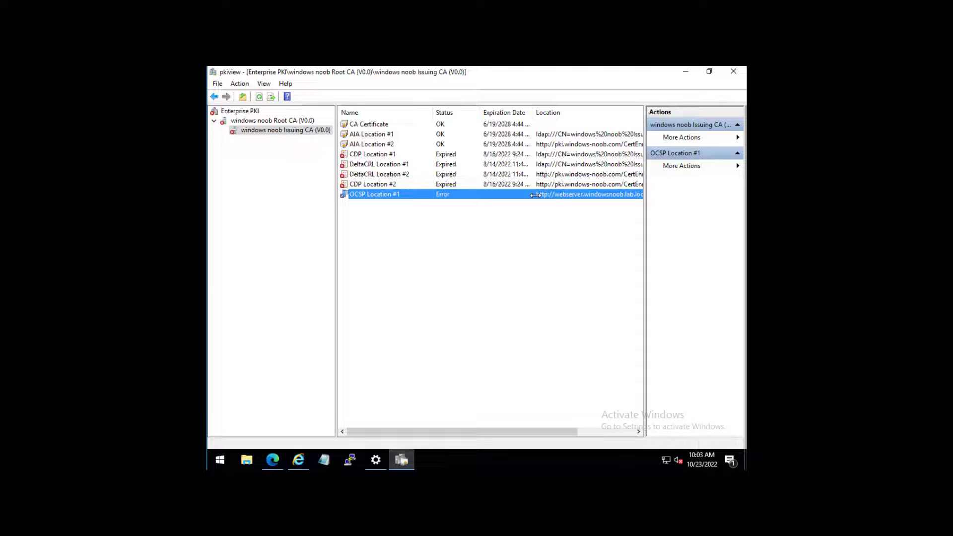
- Compare with windows noob Root CA's locations, then return to the Issuing CA list
left_click(286, 121)
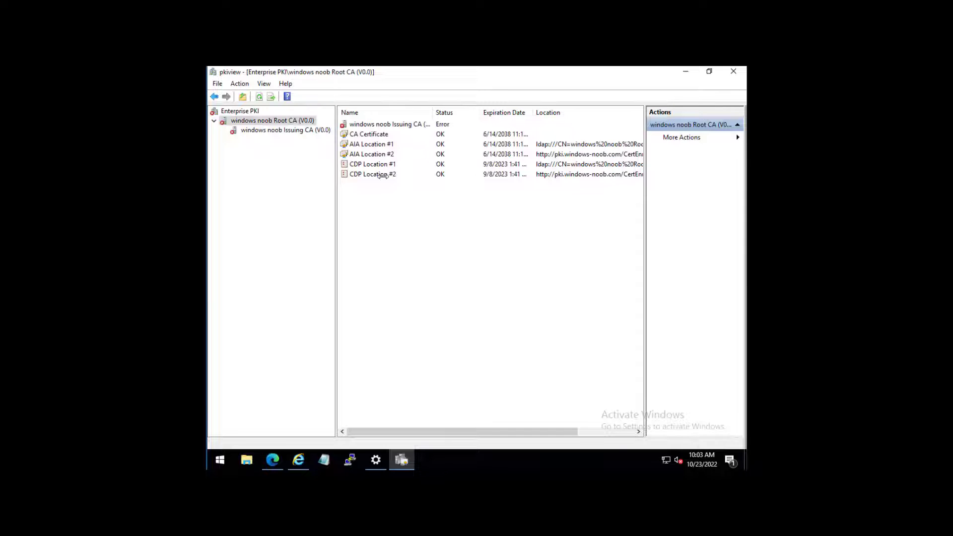
left_click(277, 130)
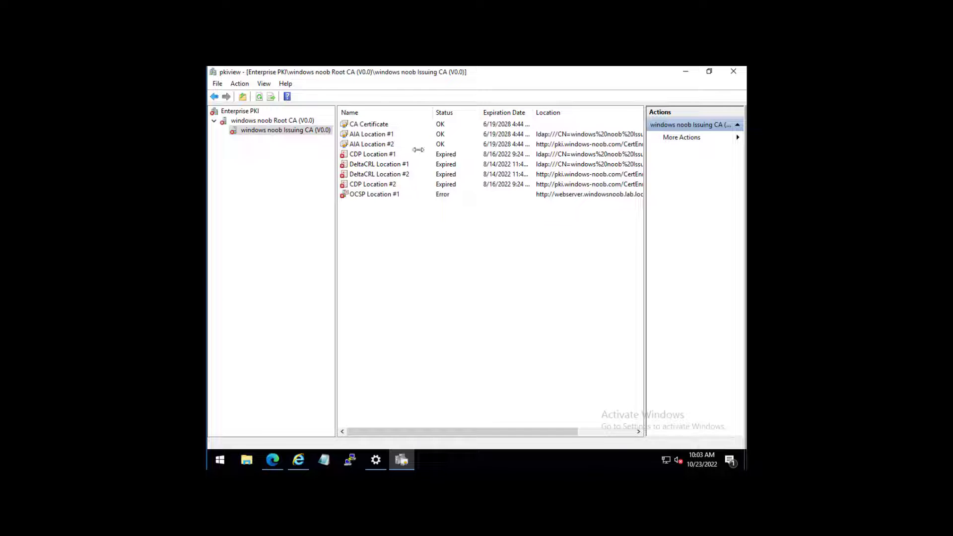
scroll(459, 200, "right", 2)
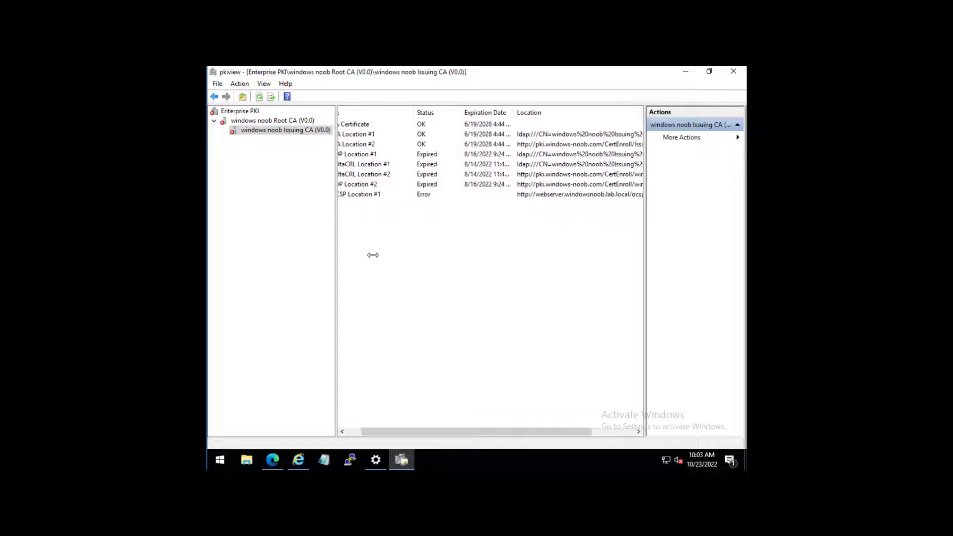
left_click_drag(379, 431, 330, 434)
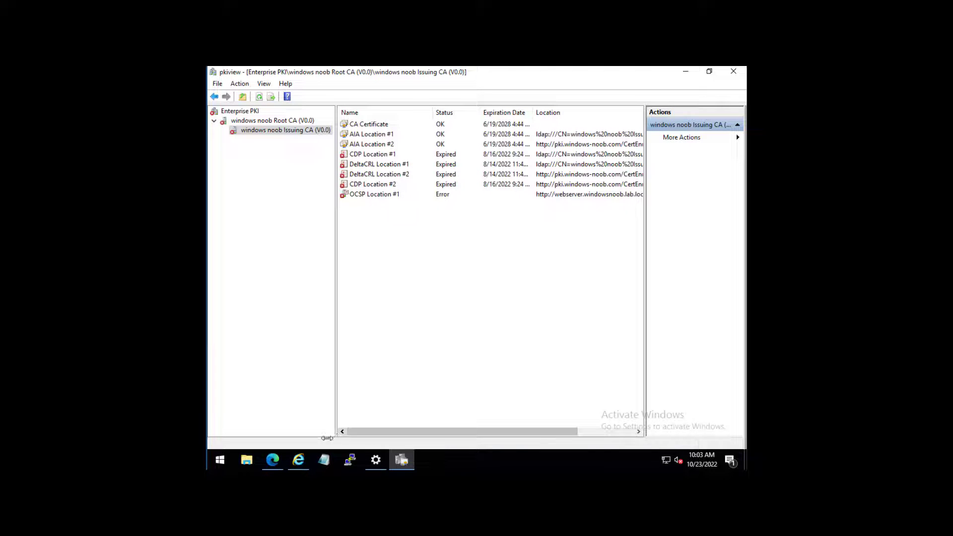
- Launch certsrv.msc and expand the windows noob Issuing CA node
right_click(219, 459)
left_click(346, 403)
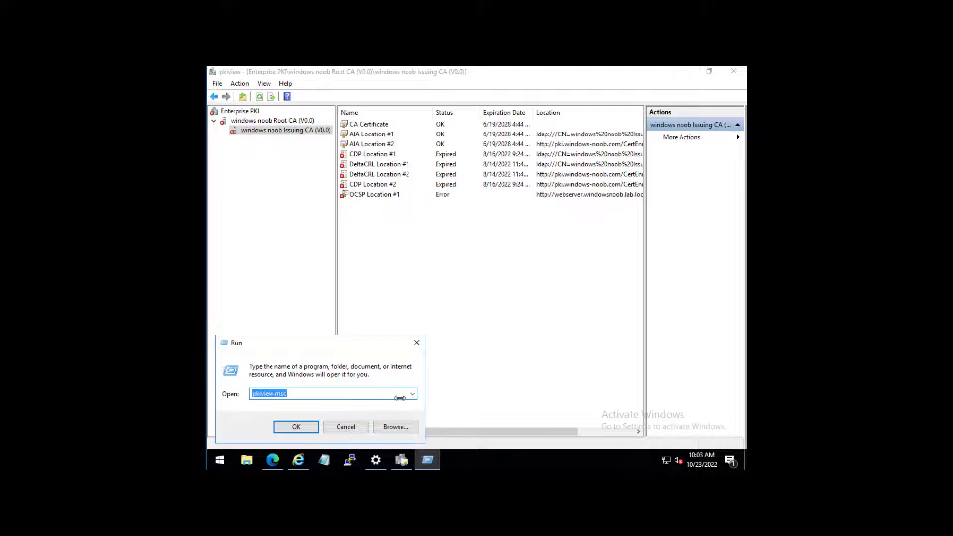
left_click(412, 393)
left_click(403, 422)
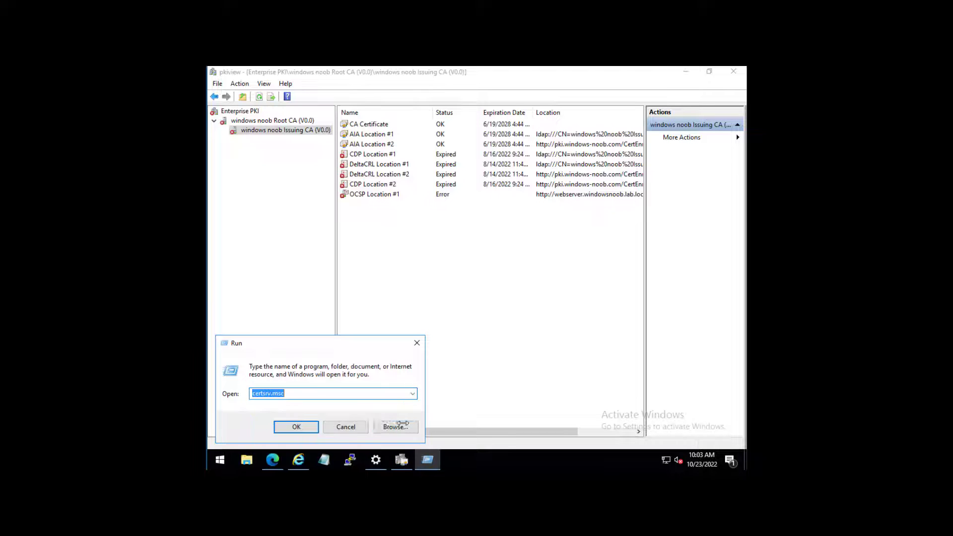
left_click(298, 426)
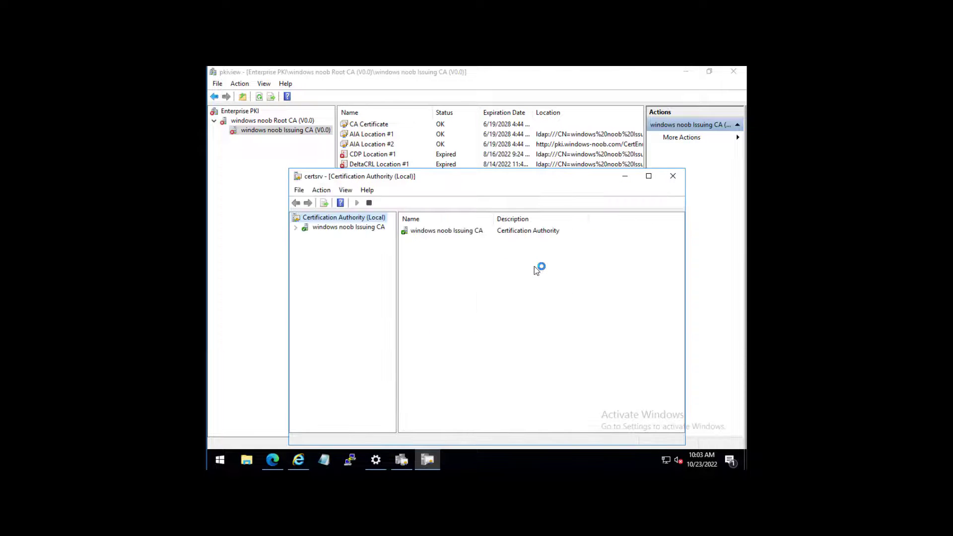
double_click(318, 227)
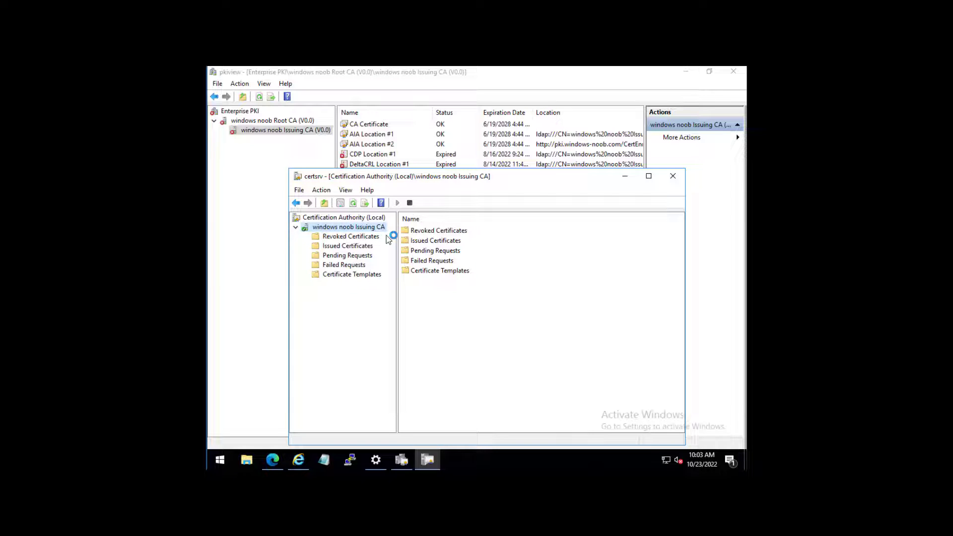
- Stop and then start Certificate Services on windows noob Issuing CA, then expand its folders
right_click(375, 228)
mouse_move(416, 237)
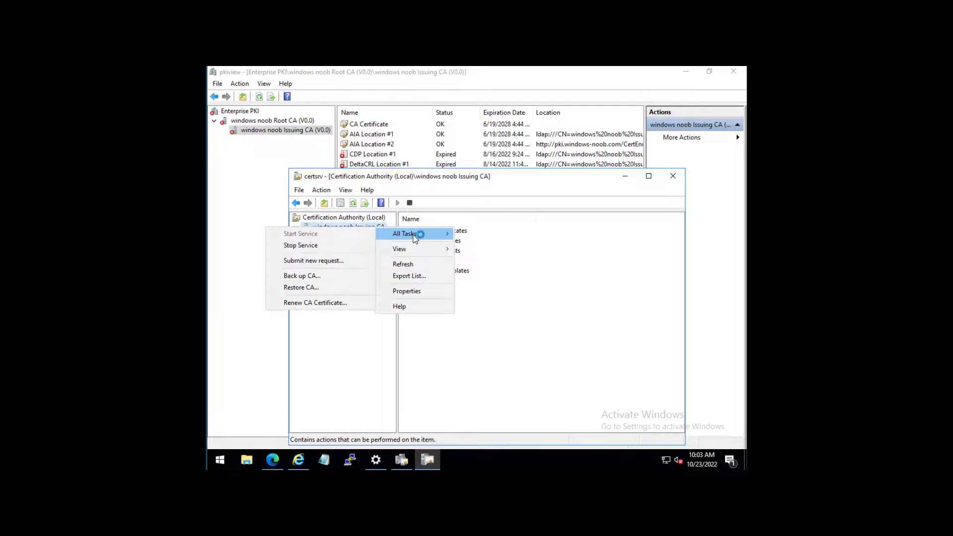
left_click(335, 245)
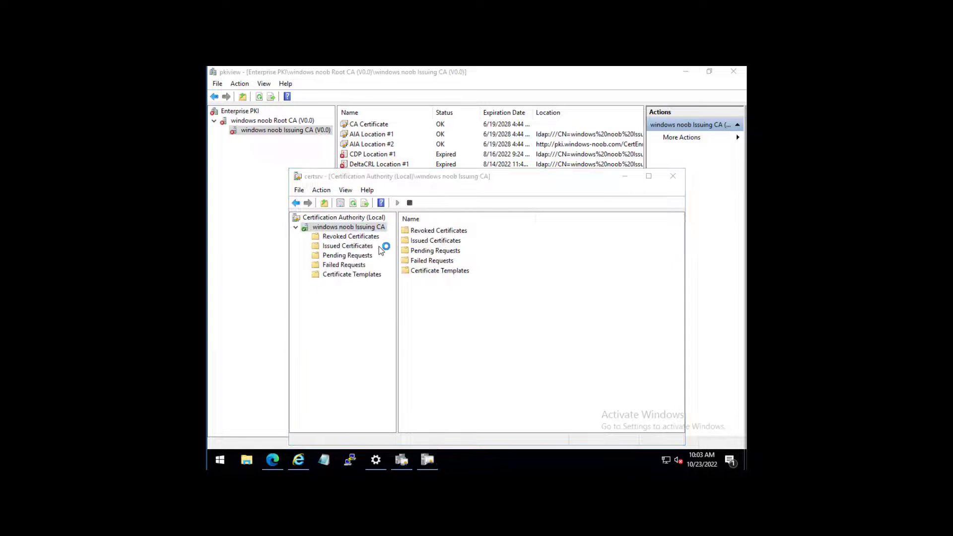
right_click(378, 228)
mouse_move(421, 236)
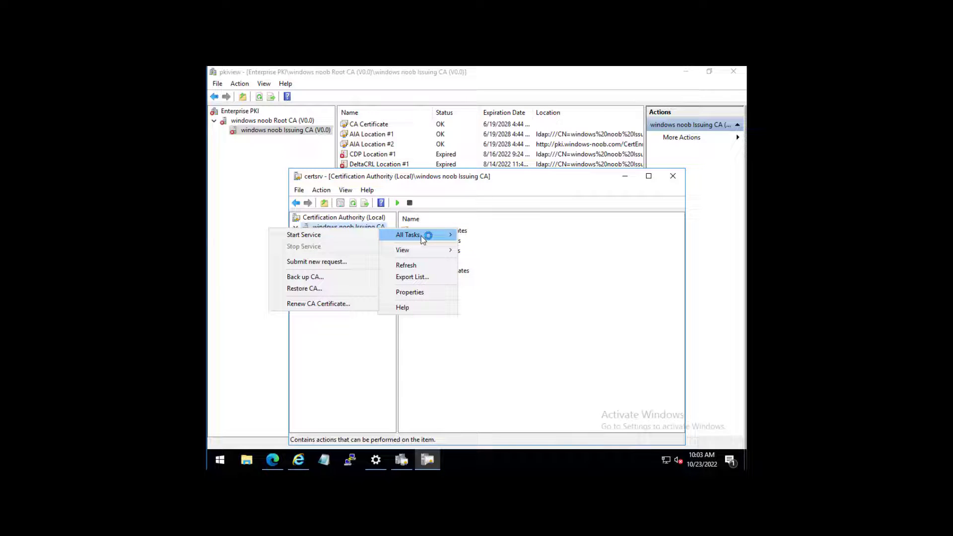
left_click(331, 236)
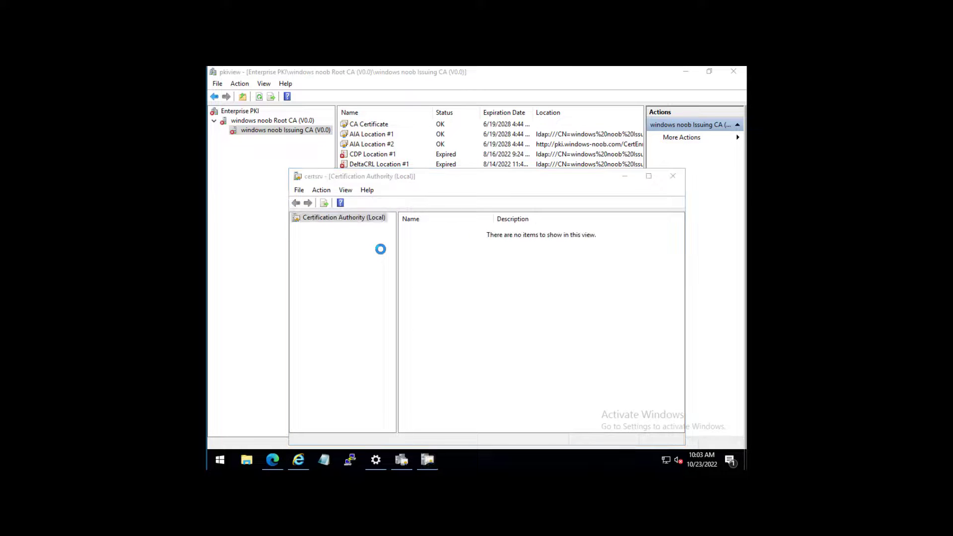
double_click(373, 227)
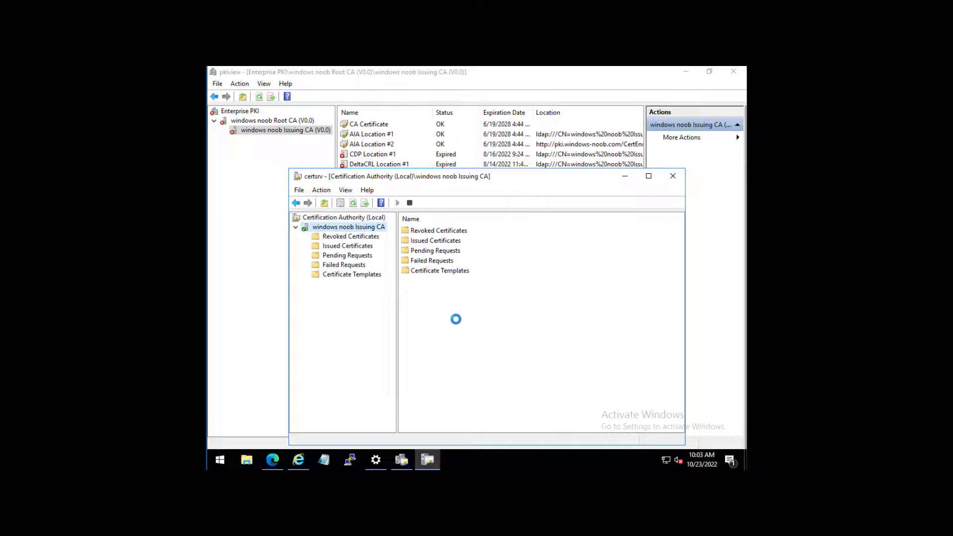
- Refresh pkiview twice, widening the Expiration Date column to show the new CDP and DeltaCRL dates
left_click(464, 77)
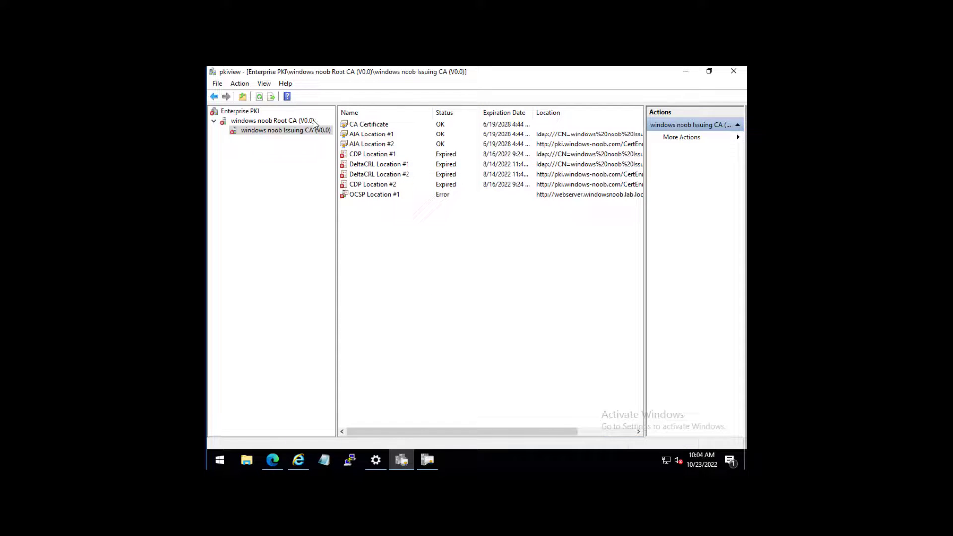
left_click(259, 97)
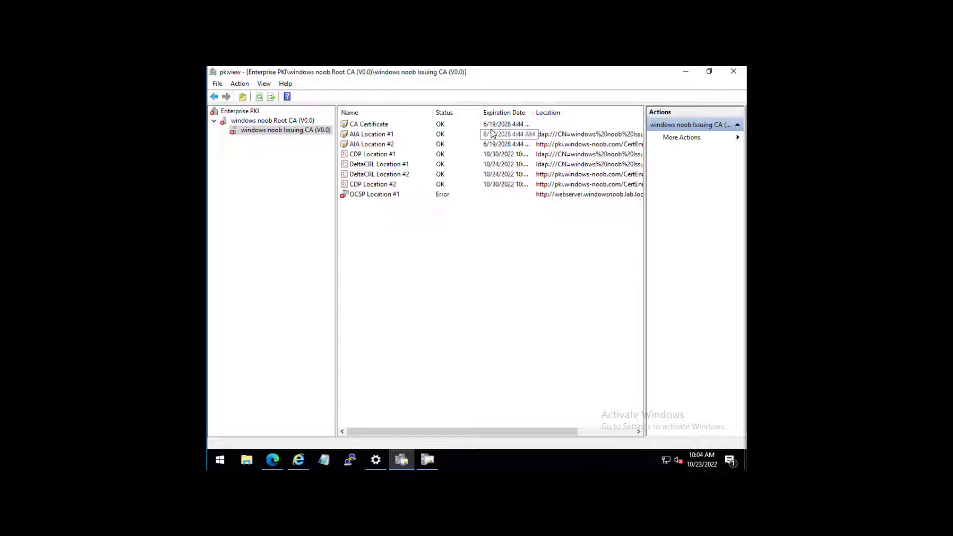
left_click_drag(531, 110, 548, 108)
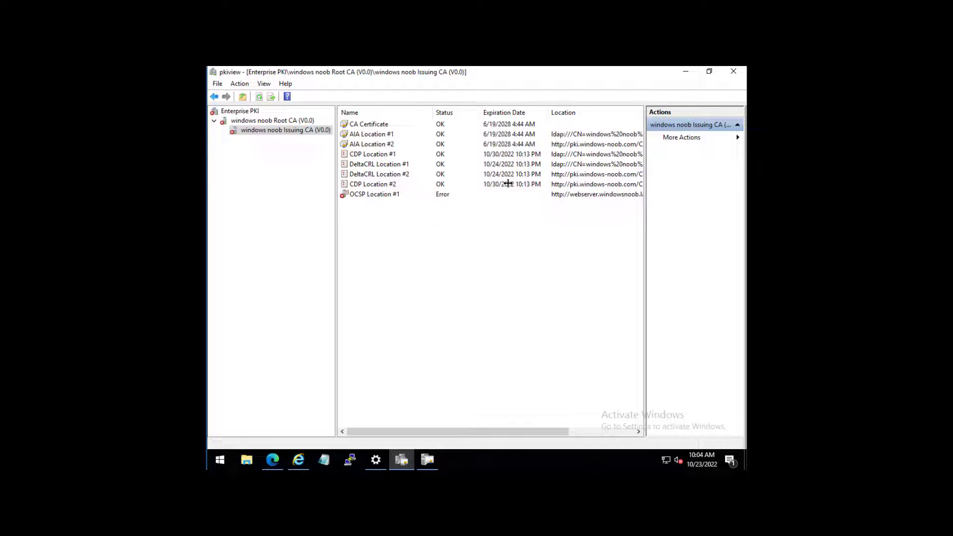
left_click(259, 96)
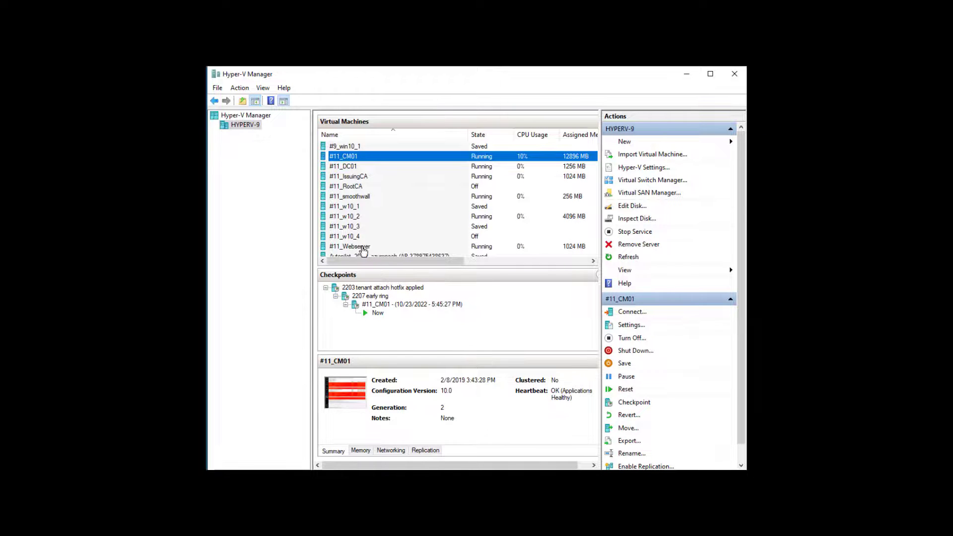
- Connect to the #11_Webserver VM console at the default display size
left_click(425, 248)
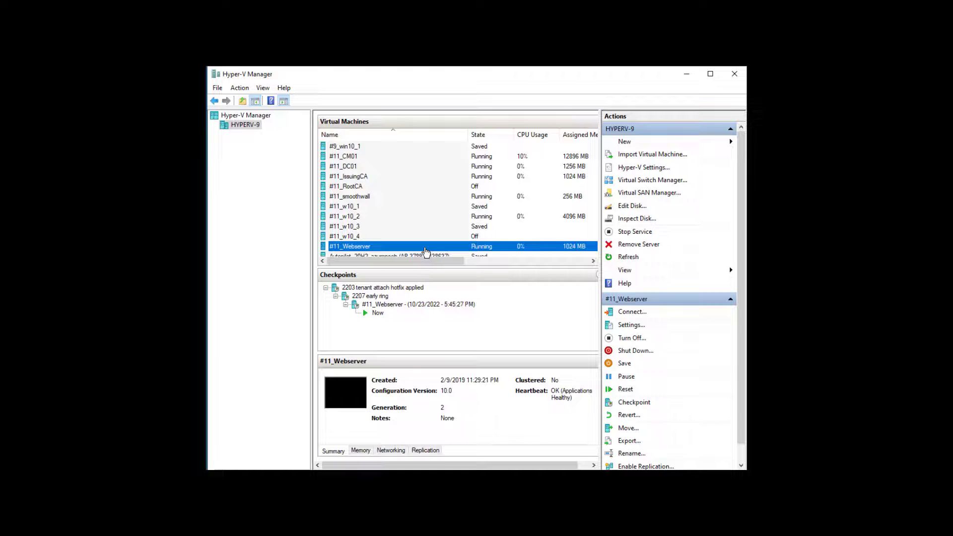
double_click(425, 248)
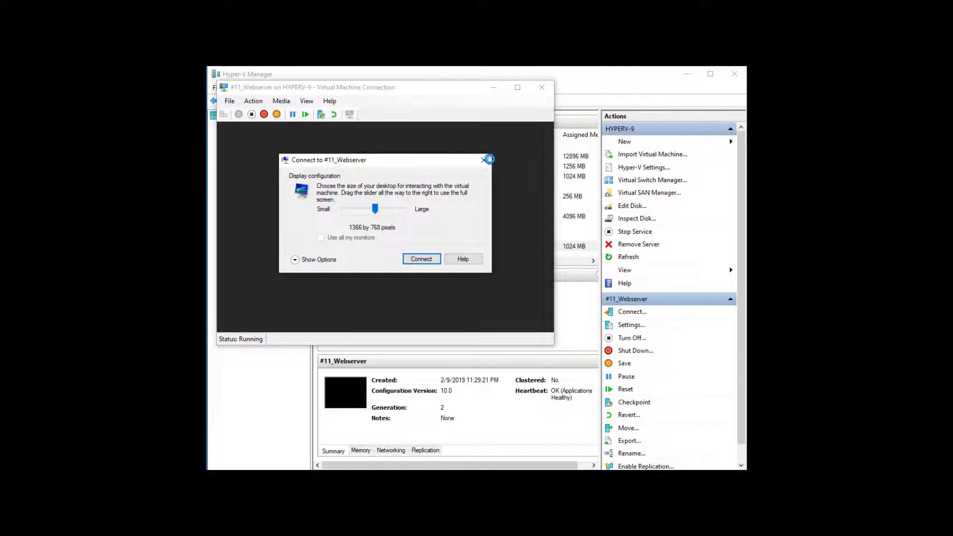
key("Return")
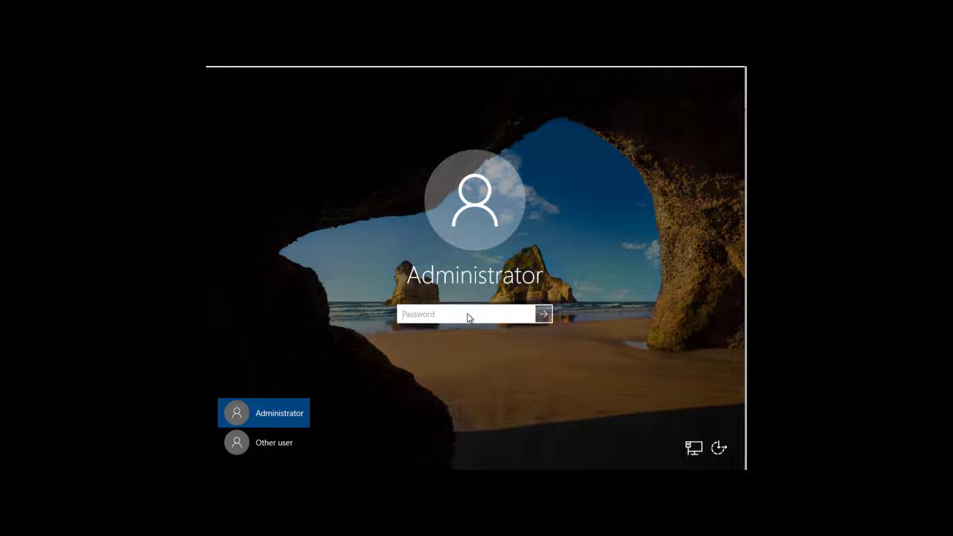
- Sign in to #11_Webserver by entering the Administrator account password
type("Pa$$w0rd")
key("Return")
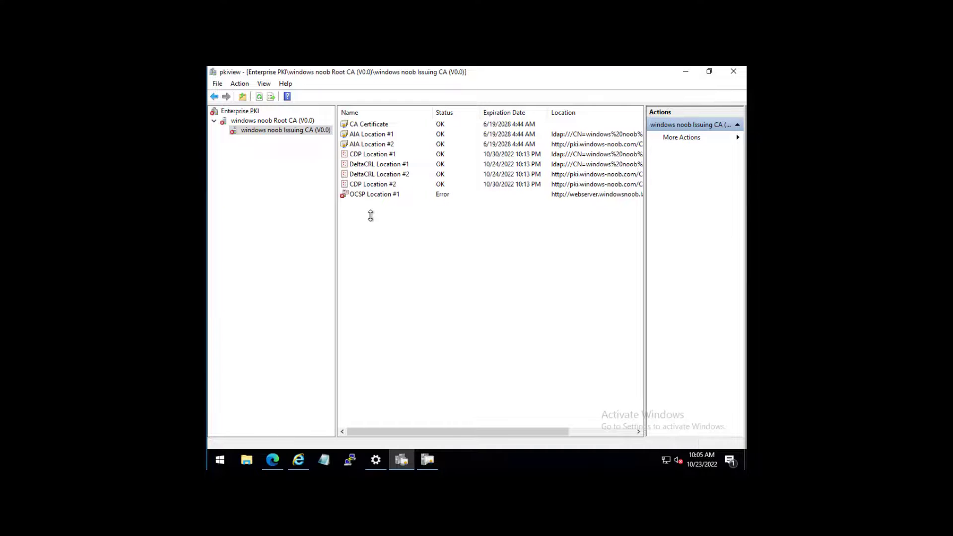
- Refresh the Issuing CA and confirm OCSP Location #1, CDP and DeltaCRL locations all read OK
left_click(374, 194)
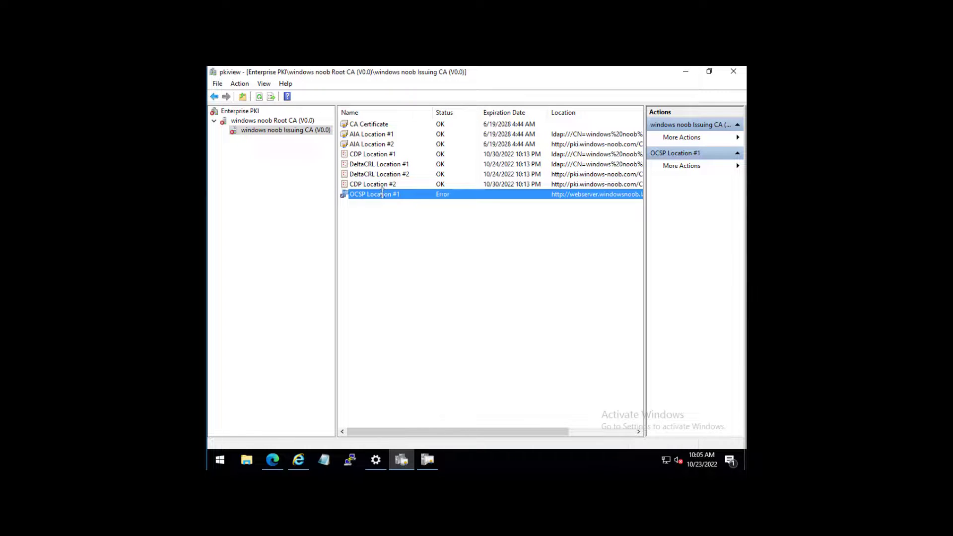
left_click(258, 97)
left_click(371, 154)
left_click(382, 163)
left_click(390, 173)
left_click(383, 184)
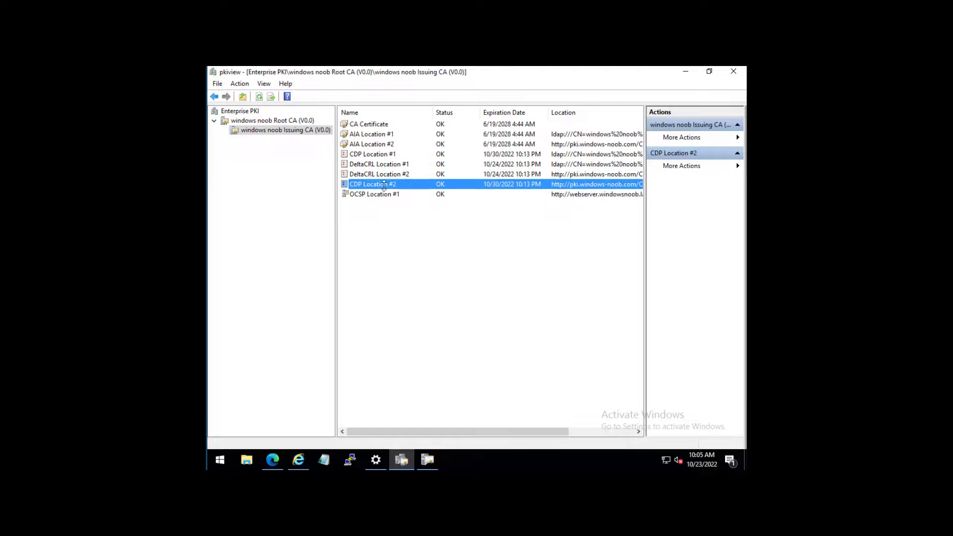
right_click(222, 460)
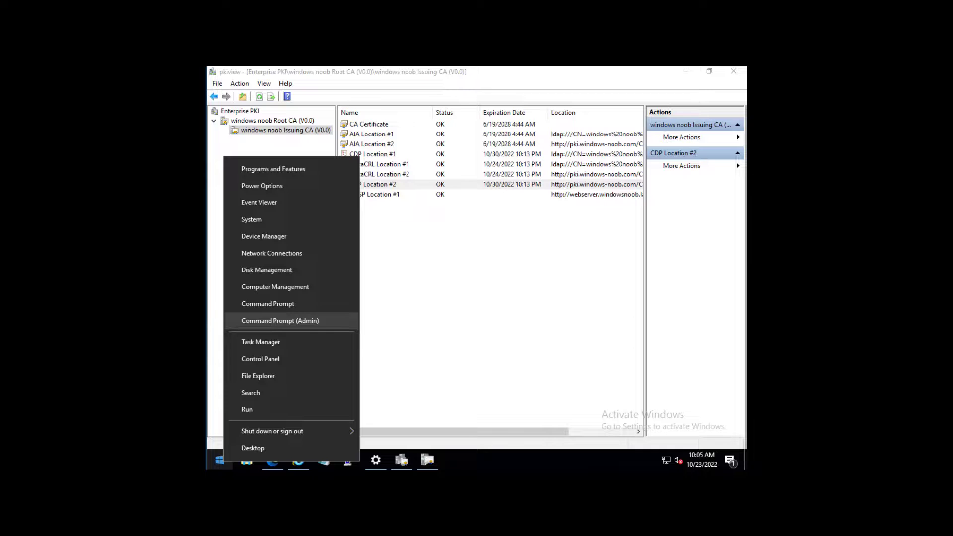
- Open an administrator Command Prompt and enter certutil -crl at the prompt
left_click(254, 408)
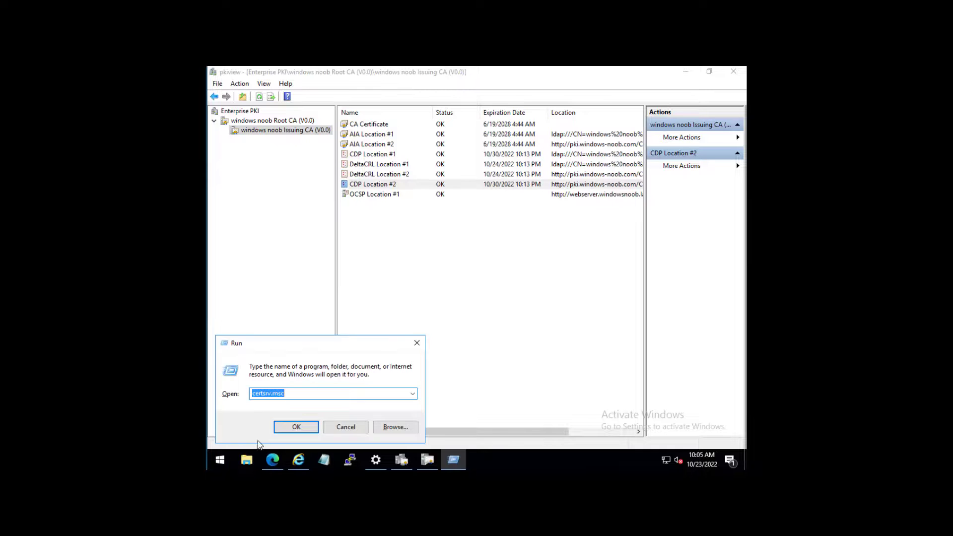
left_click(346, 426)
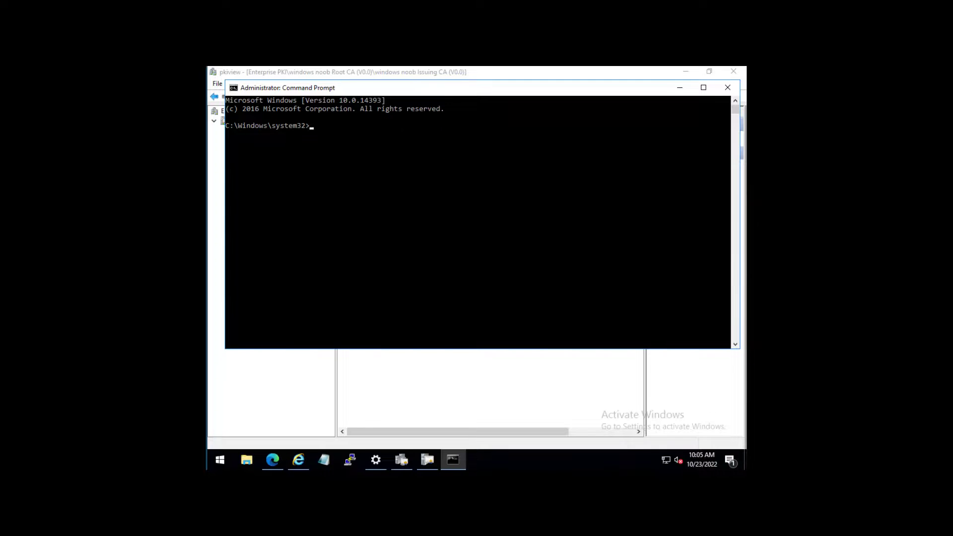
left_click_drag(342, 86, 408, 203)
type("cer")
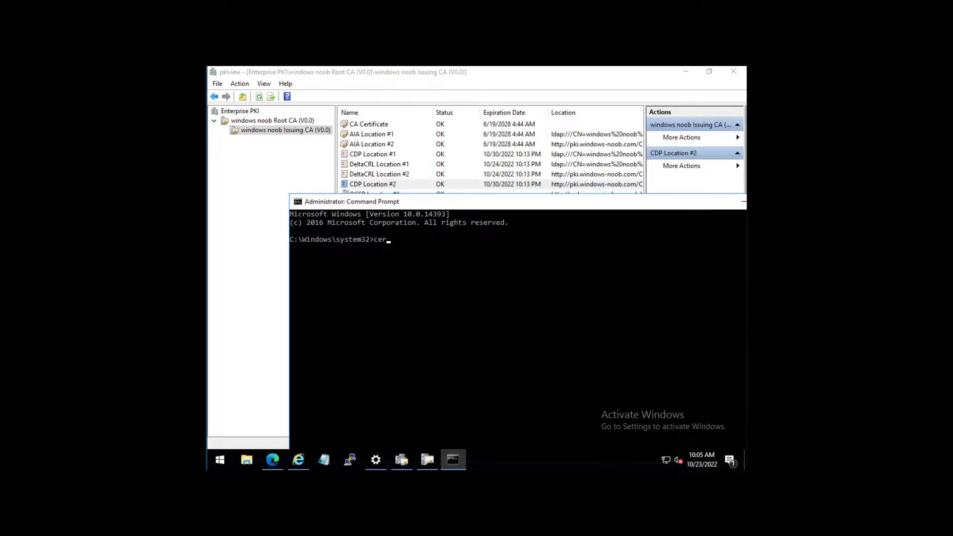
type("tutil -crl")
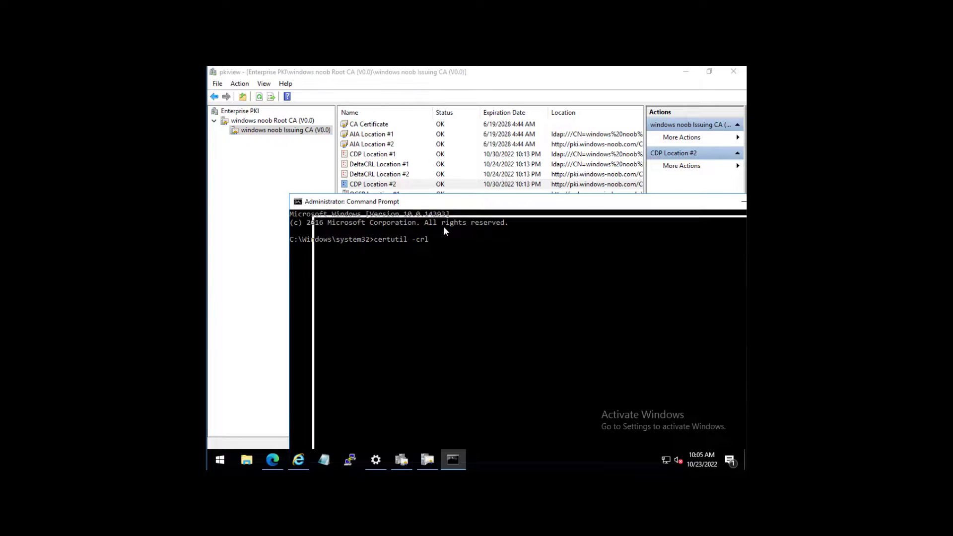
- Reposition and widen the console so the OCSP Location #1 and other PKI entries stay visible
left_click_drag(446, 201, 430, 226)
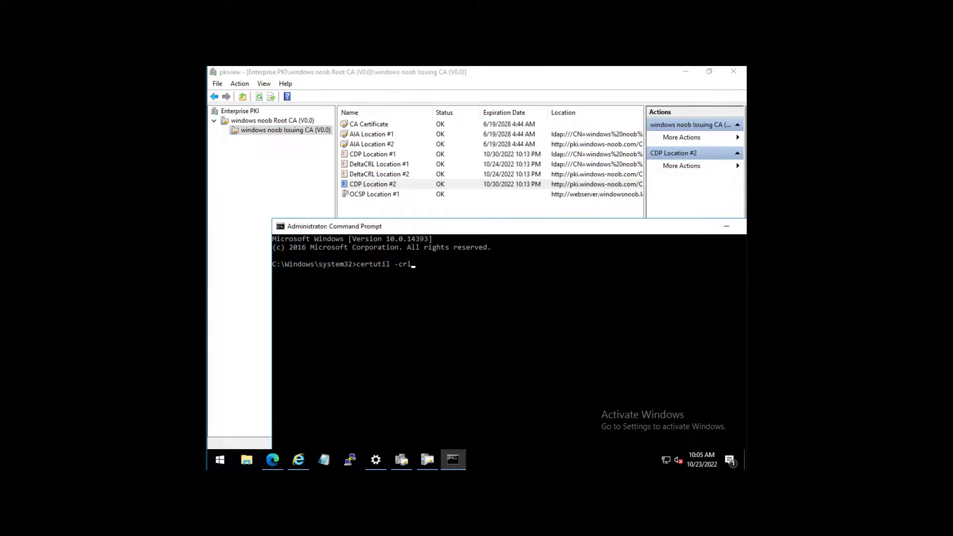
left_click_drag(429, 227, 400, 149)
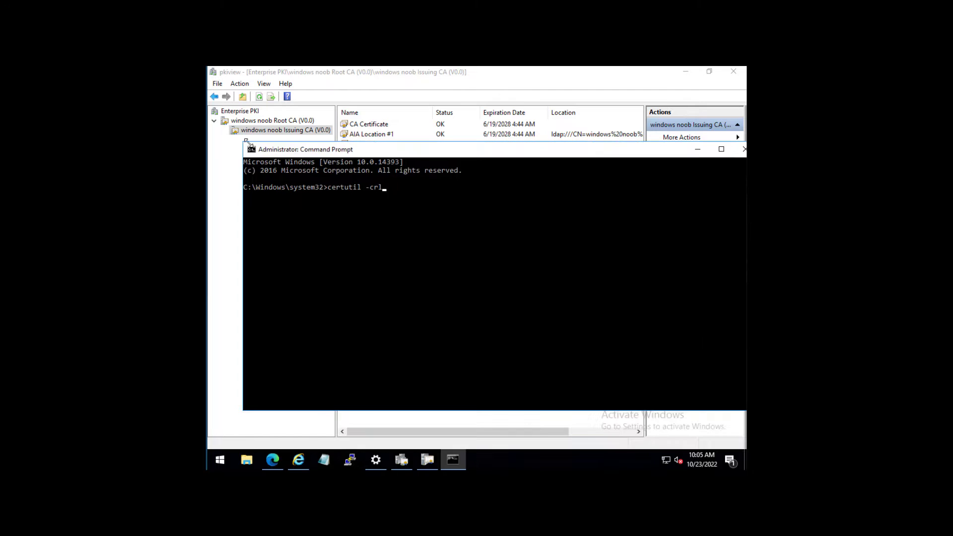
left_click_drag(242, 140, 229, 140)
left_click_drag(298, 149, 299, 183)
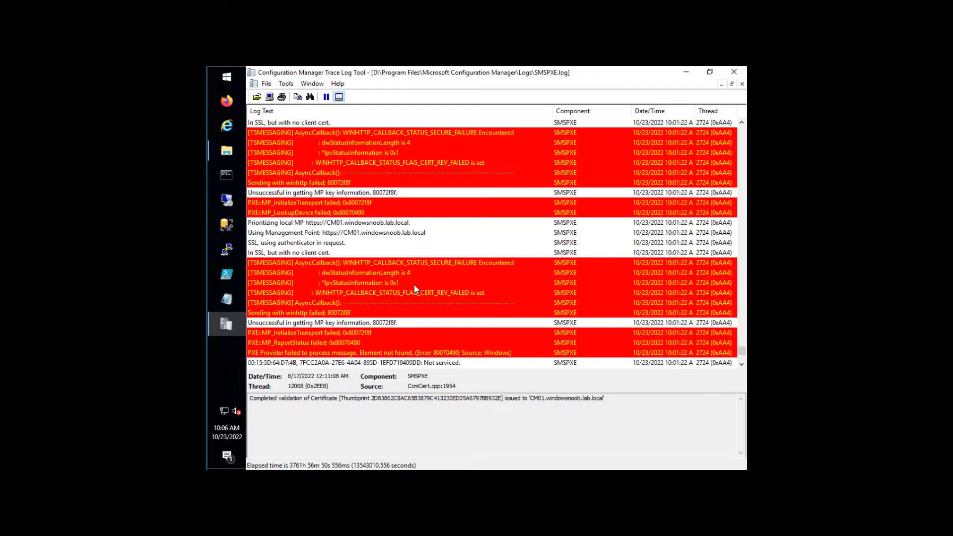
- Show the 10:06 BootReply entry's details offering smsboot\x64\bootmgfw.efi to client 192.168.11.020
left_click(428, 262)
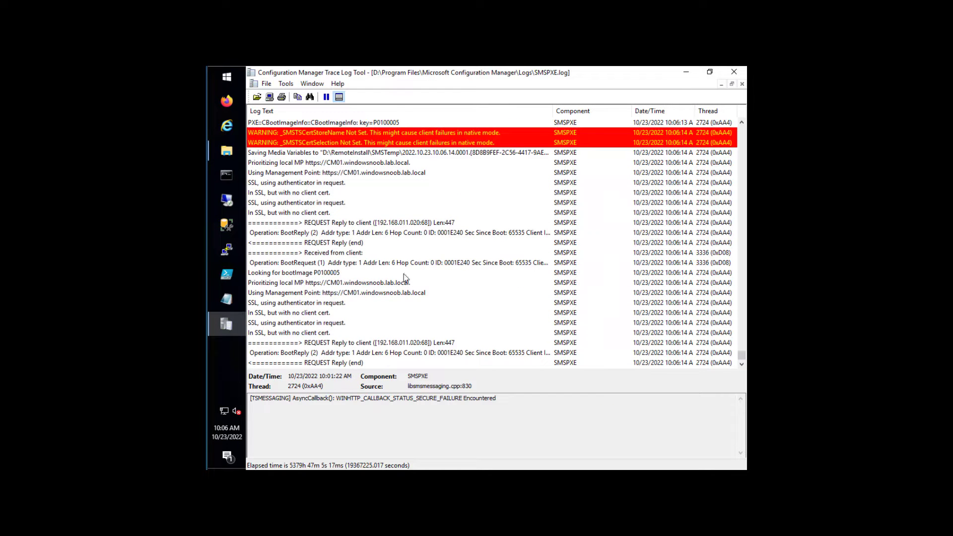
left_click(430, 352)
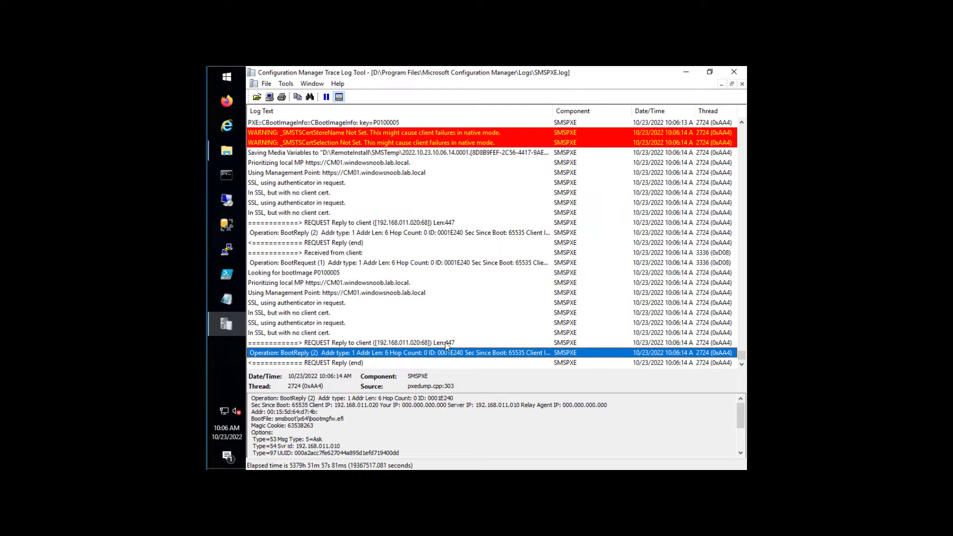